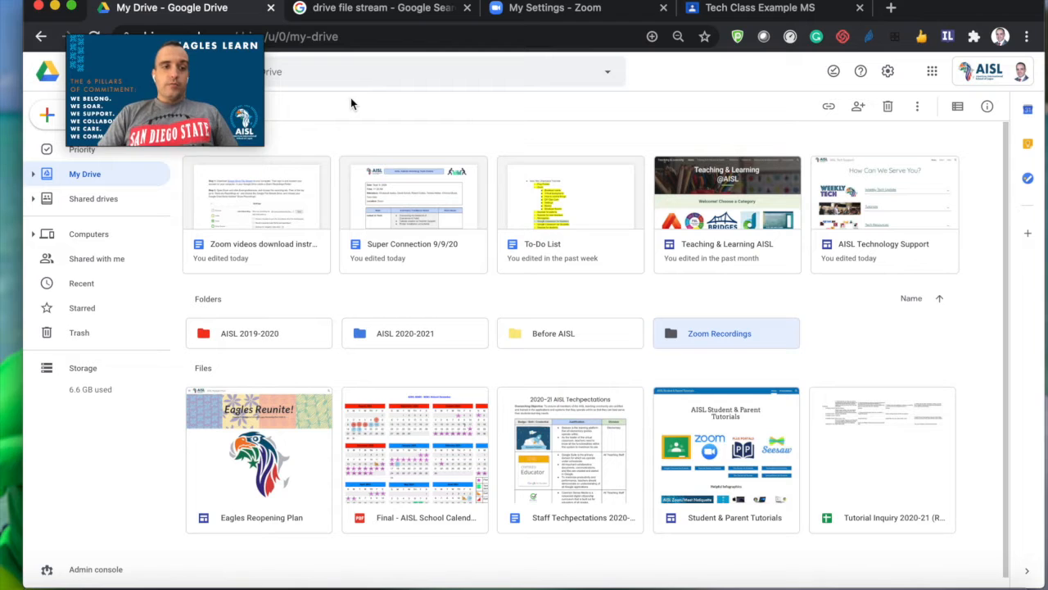
# - Switch to the drive file stream search results and move the floating webcam window clear of the search box
pyautogui.moveTo(256, 75)
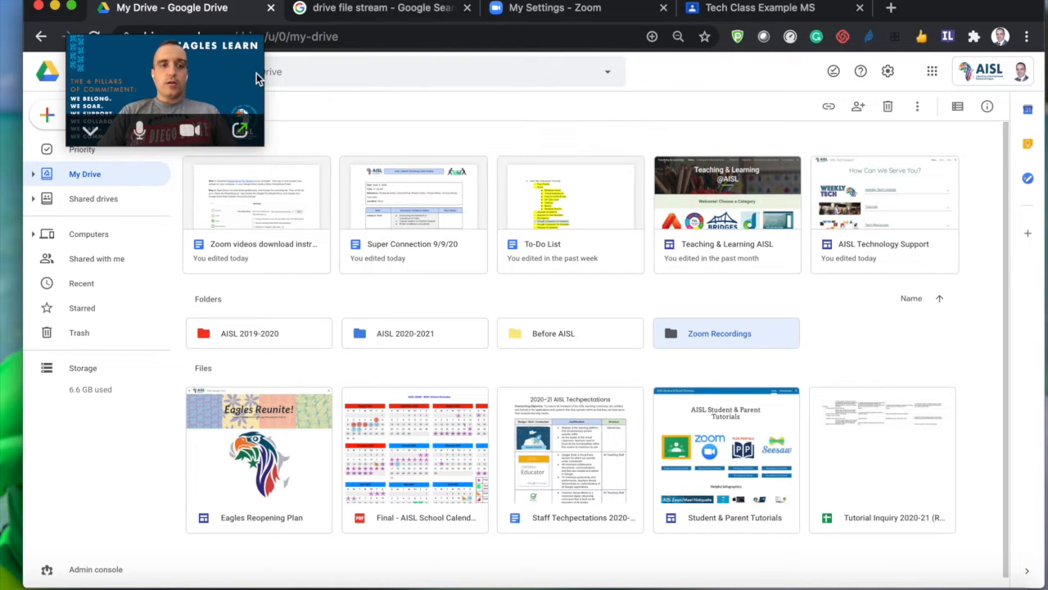
pyautogui.click(327, 15)
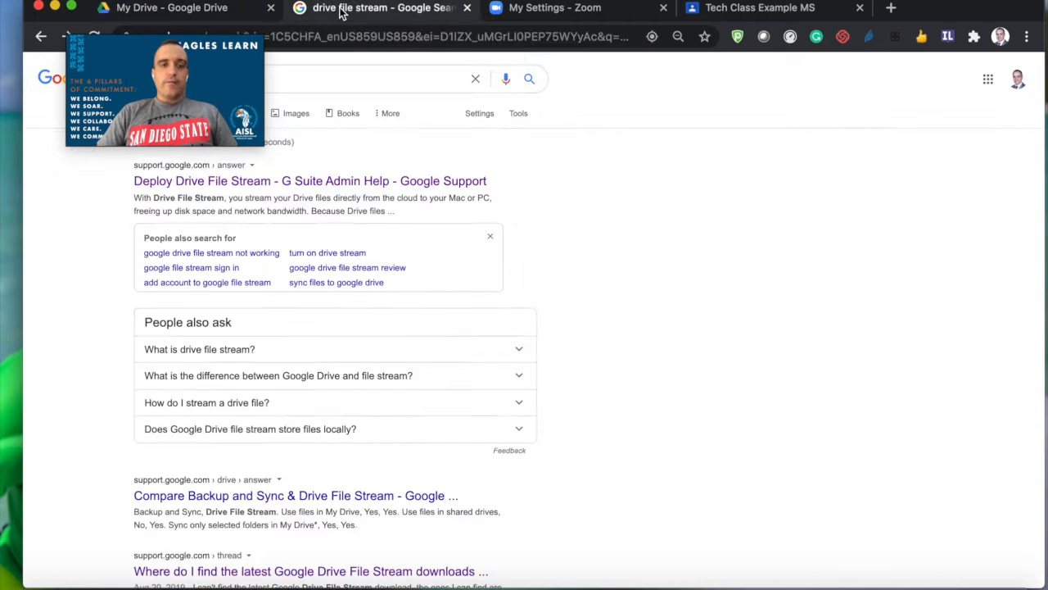
pyautogui.moveTo(174, 41)
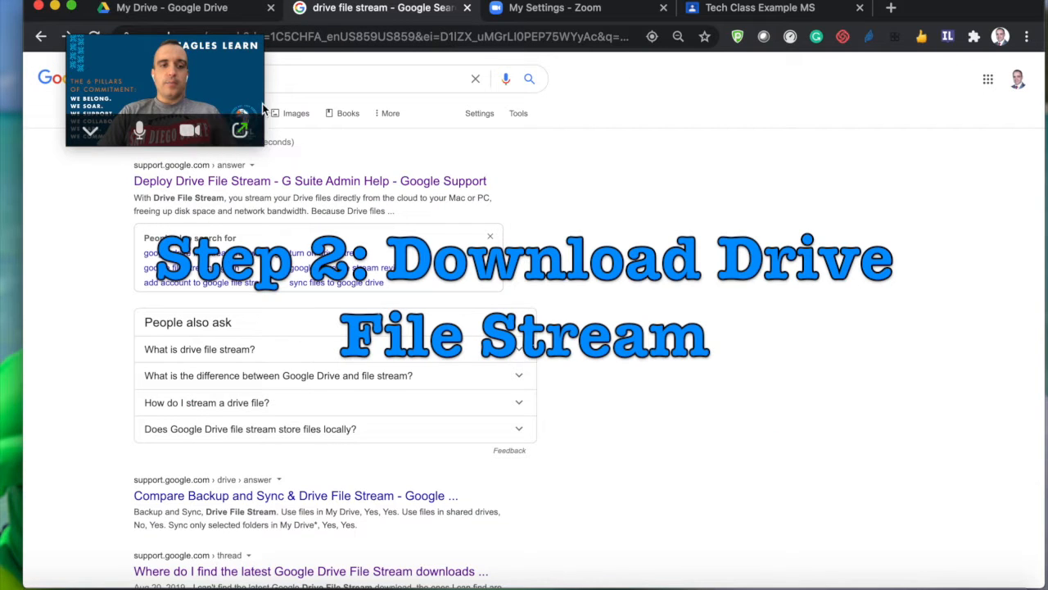
pyautogui.moveTo(262, 102); pyautogui.dragTo(950, 206)
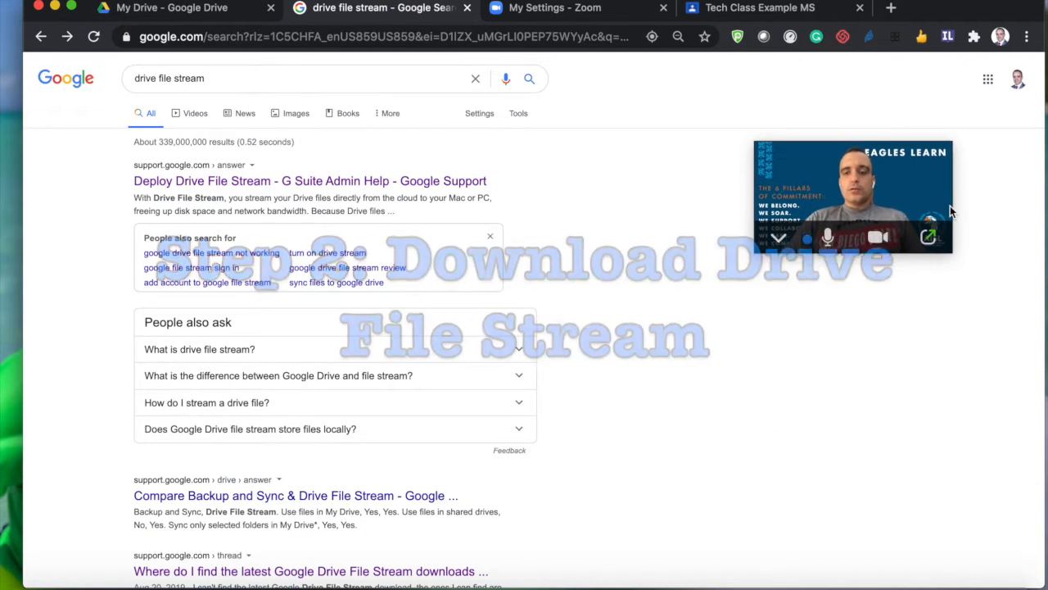
# - Open the "Deploy Drive File Stream - G Suite Admin Help" article from the search results
pyautogui.scroll(5, 161, 75)
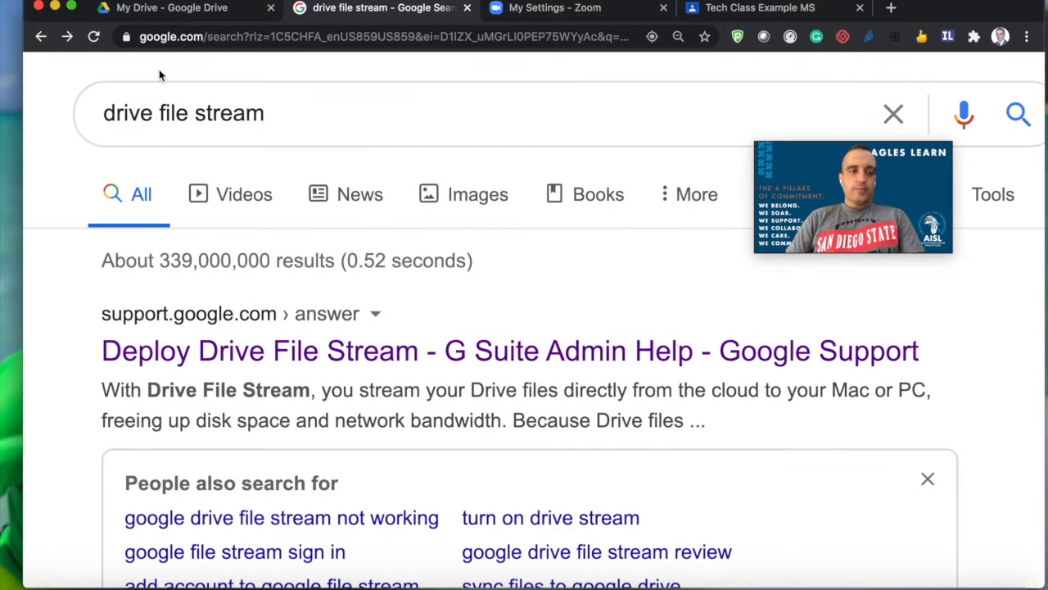
pyautogui.click(97, 122)
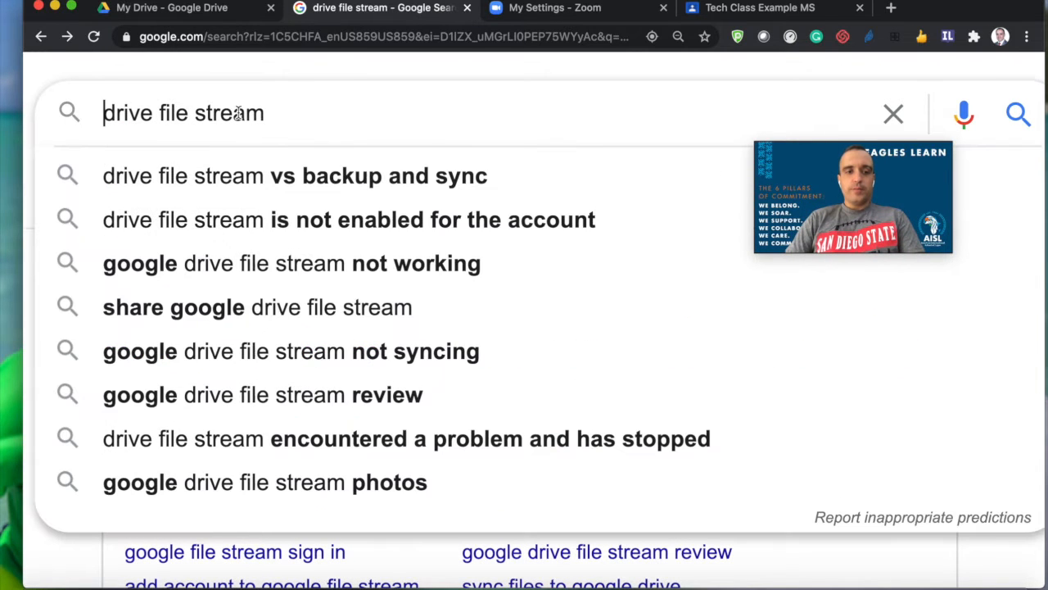
pyautogui.scroll(-5, 217, 120)
pyautogui.click(33, 209)
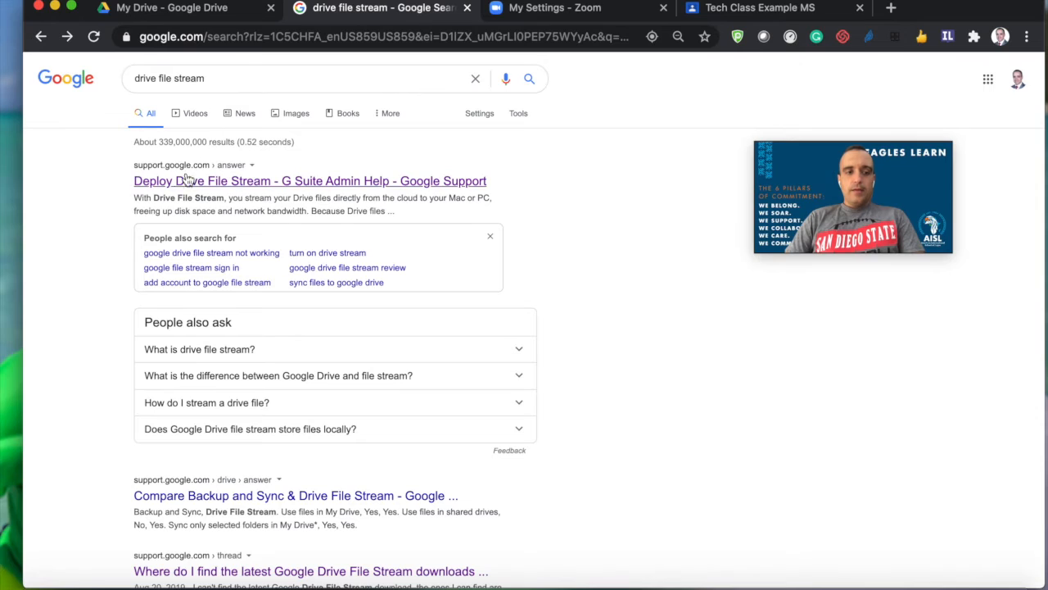
pyautogui.scroll(5, 175, 188)
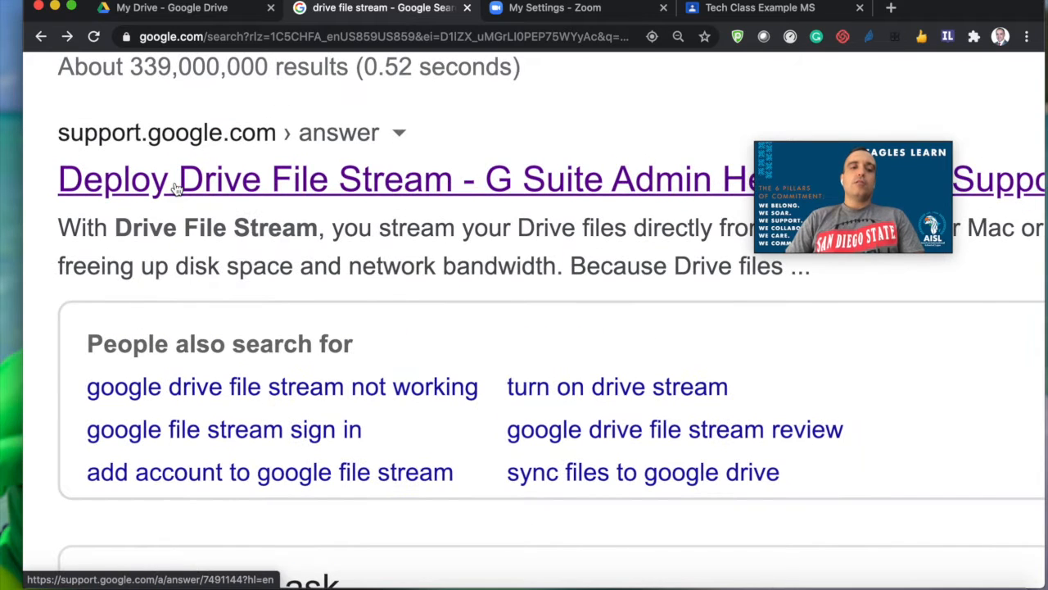
pyautogui.scroll(-5, 133, 188)
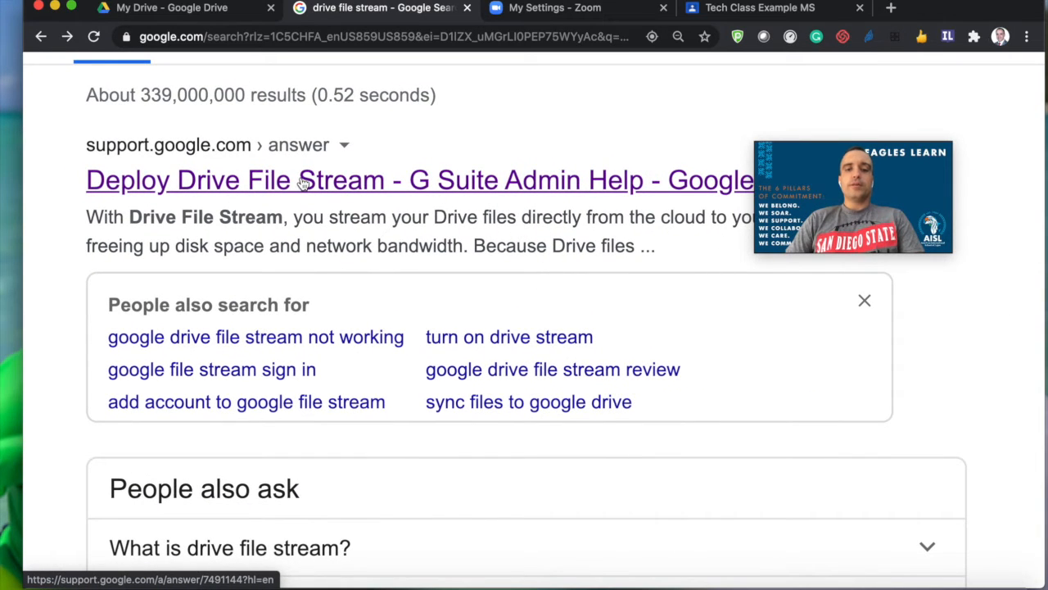
pyautogui.scroll(-5, 483, 176)
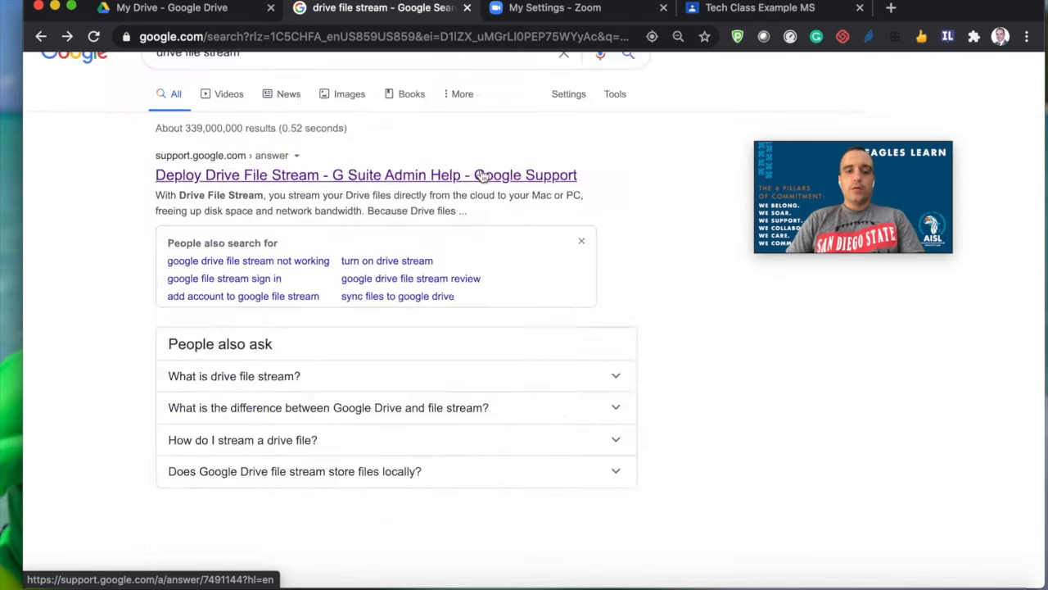
pyautogui.click(419, 178)
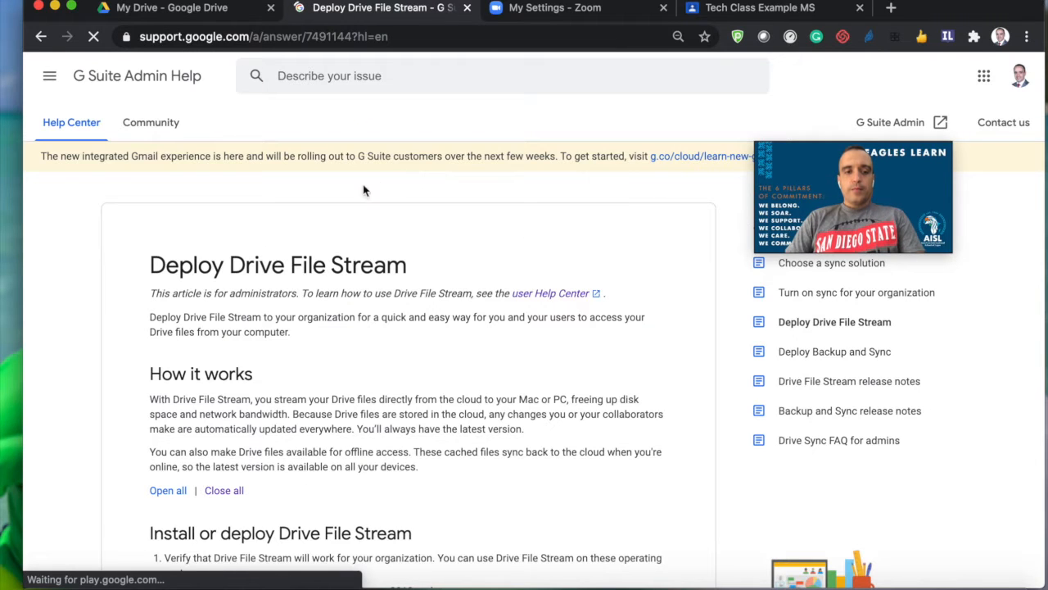
# - In the article's install section, expand the Mac download instructions and leave the Windows ones collapsed
pyautogui.scroll(-4, 286, 297)
pyautogui.scroll(-8, 286, 297)
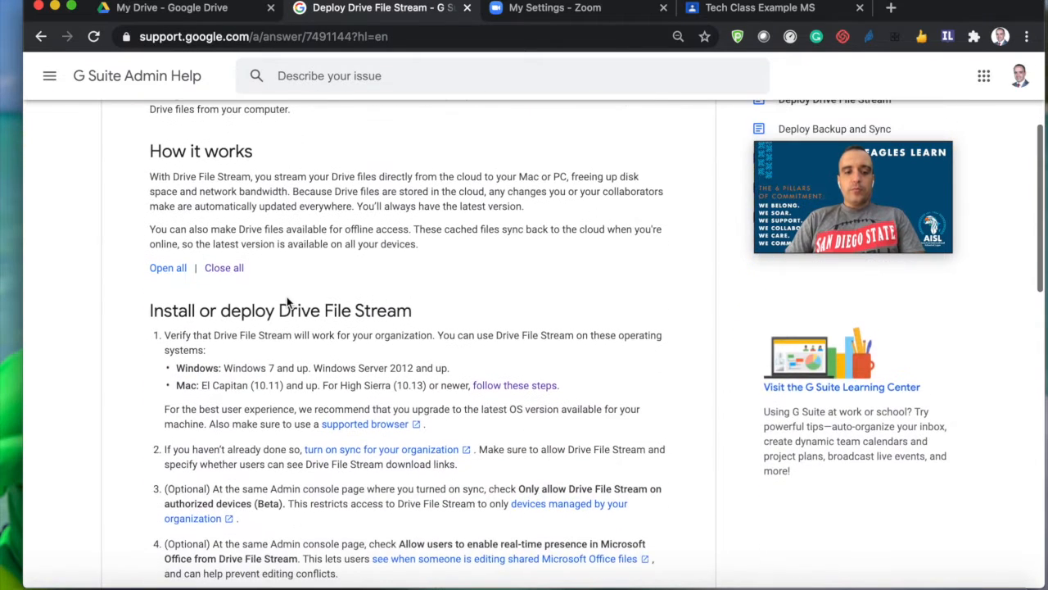
pyautogui.scroll(-2, 287, 299)
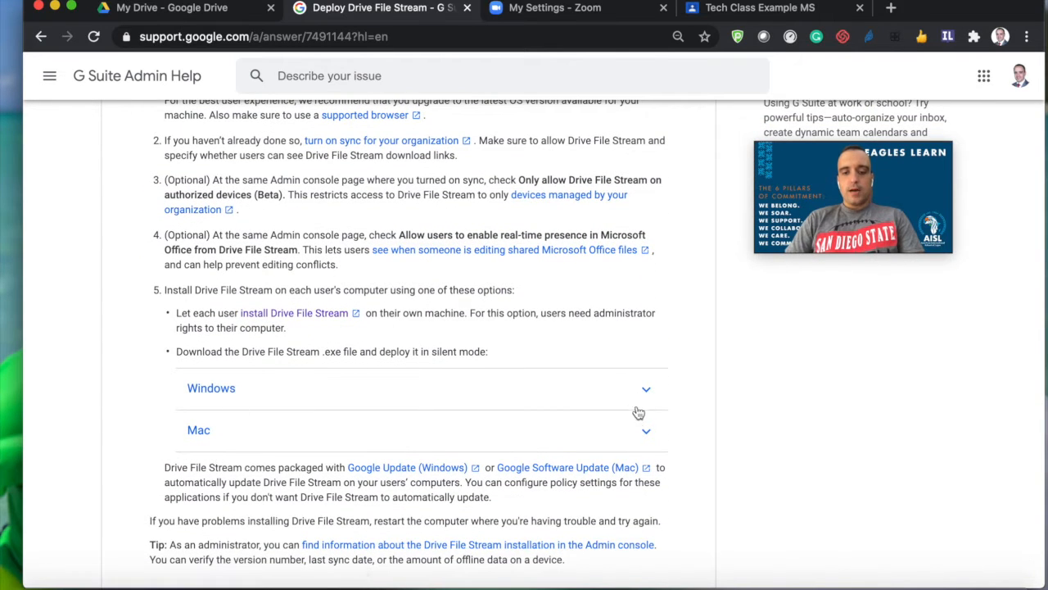
pyautogui.click(649, 434)
pyautogui.scroll(-4, 603, 443)
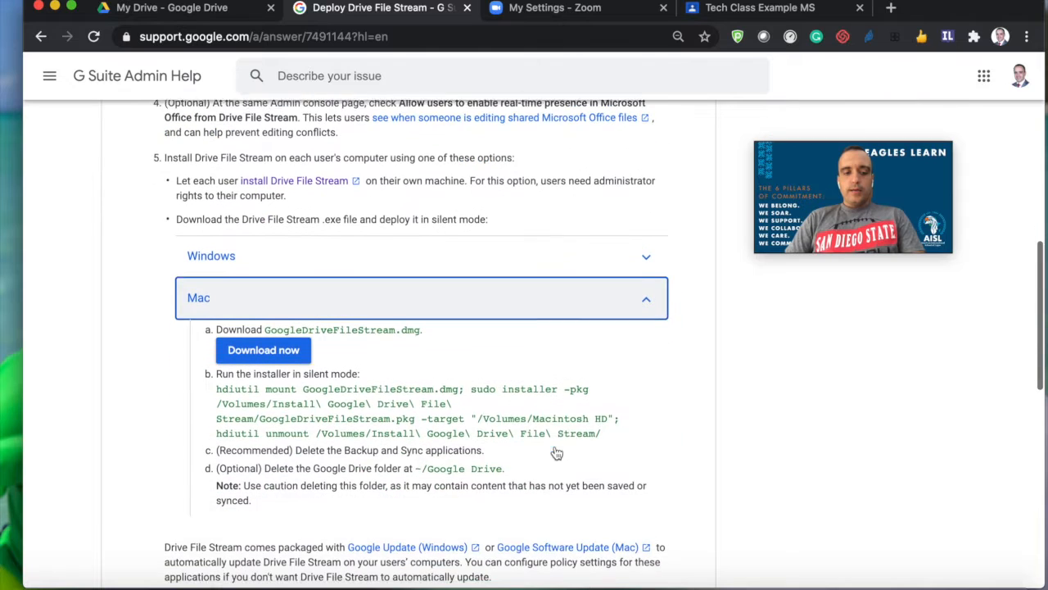
pyautogui.click(491, 253)
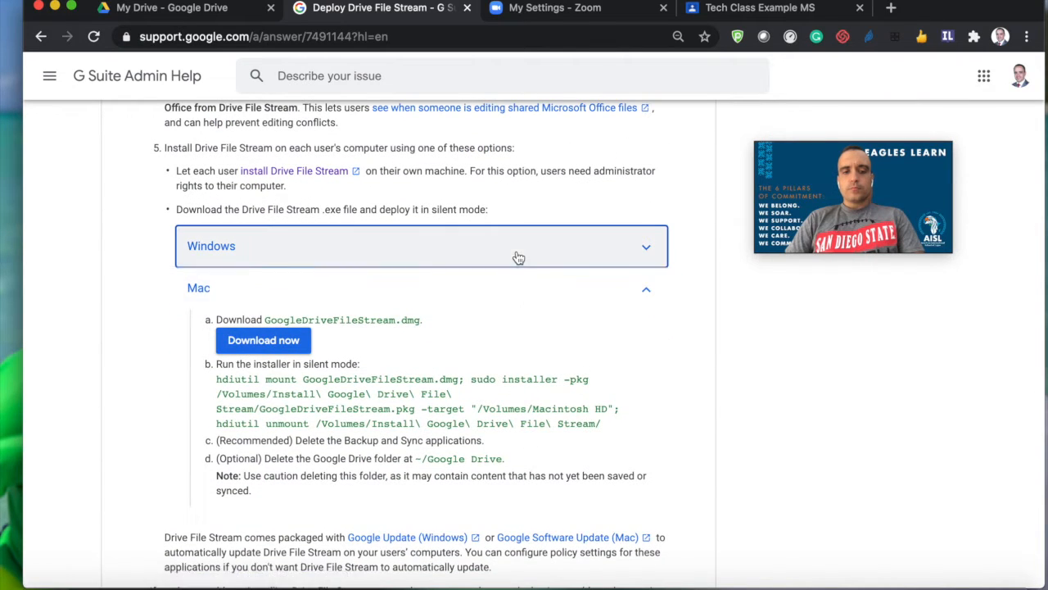
pyautogui.click(320, 251)
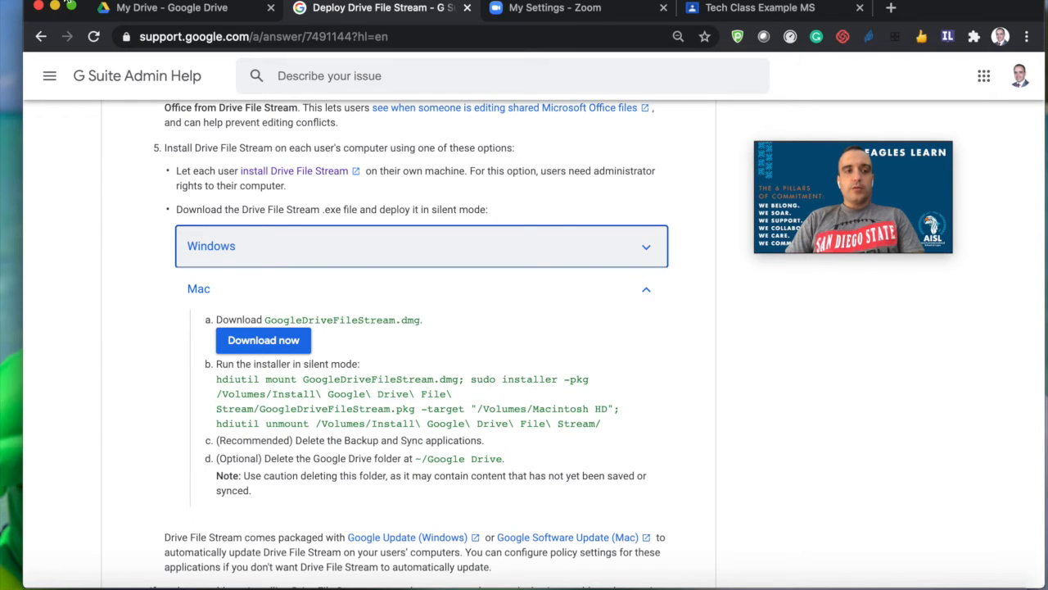
# - Minimize the browser and close the Zoom home window to reach the Google Drive shortcut on the desktop
pyautogui.click(55, 6)
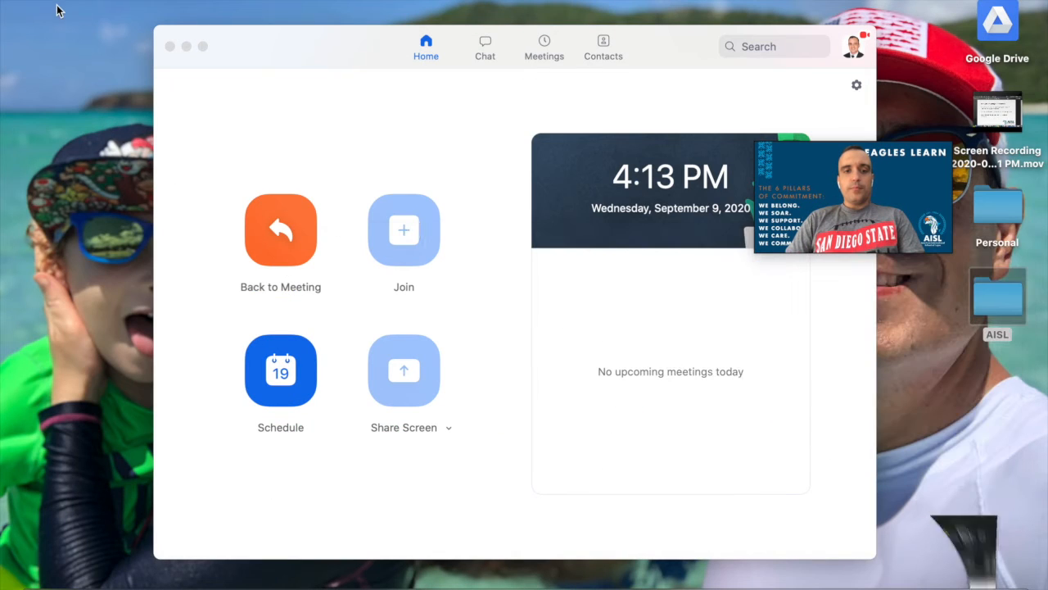
pyautogui.click(169, 46)
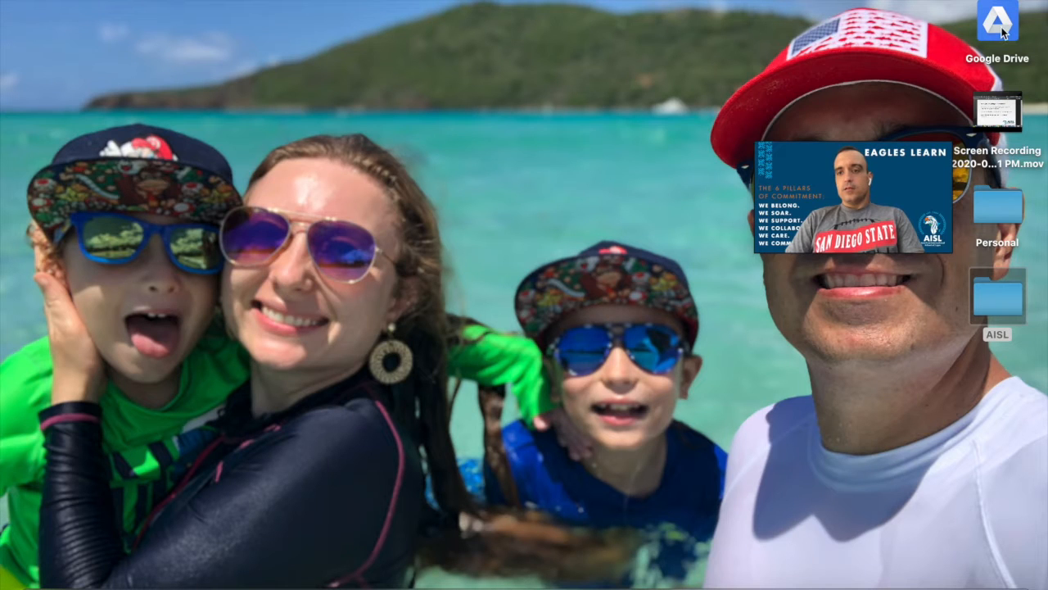
pyautogui.moveTo(991, 23); pyautogui.dragTo(627, 47)
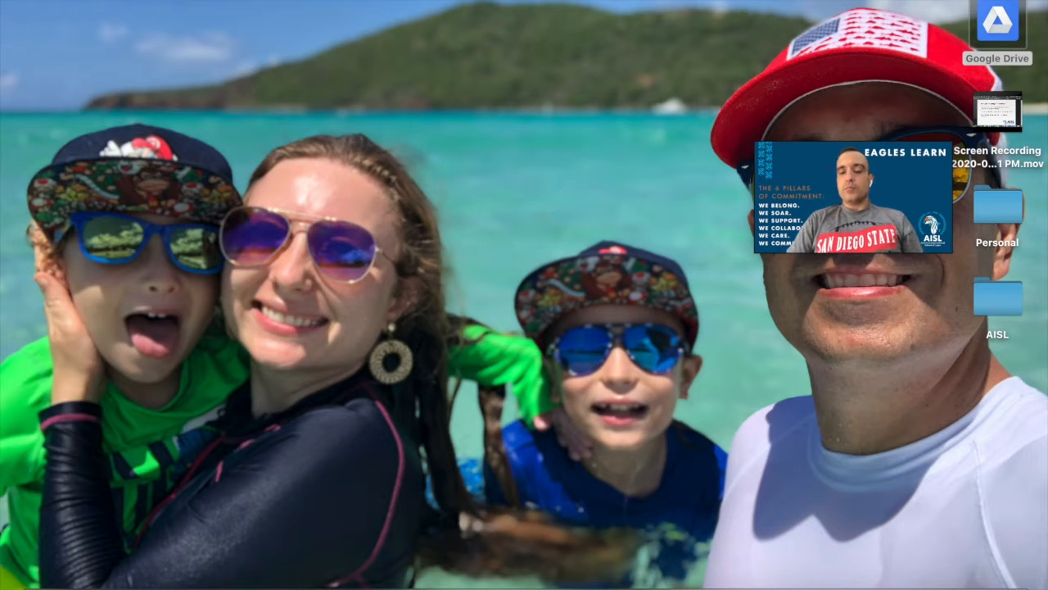
# - Open the desktop's Google Drive, look through the My Drive folder, and close its window
pyautogui.doubleClick(997, 31)
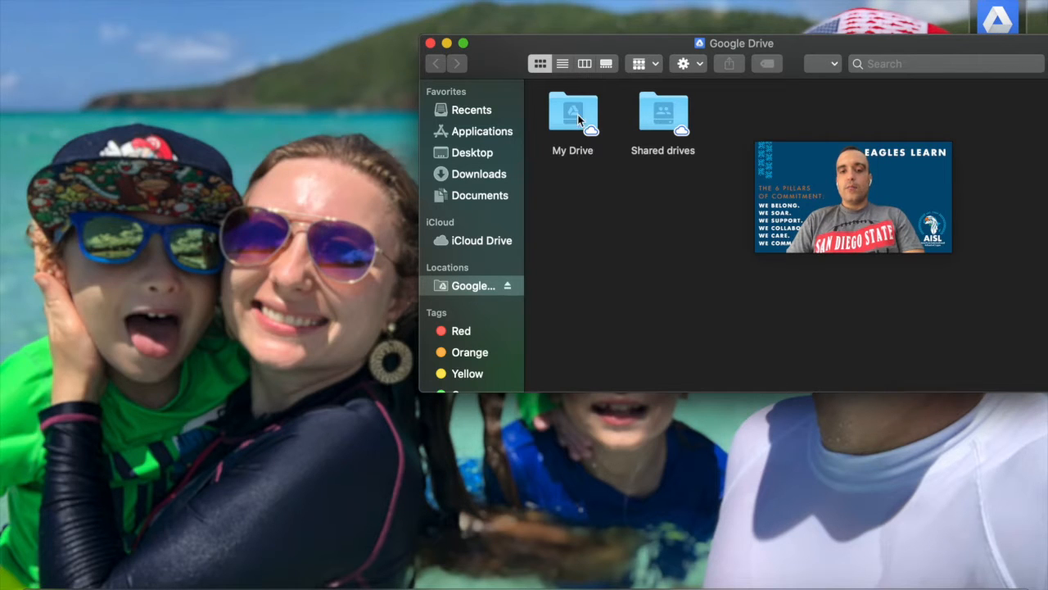
pyautogui.doubleClick(585, 110)
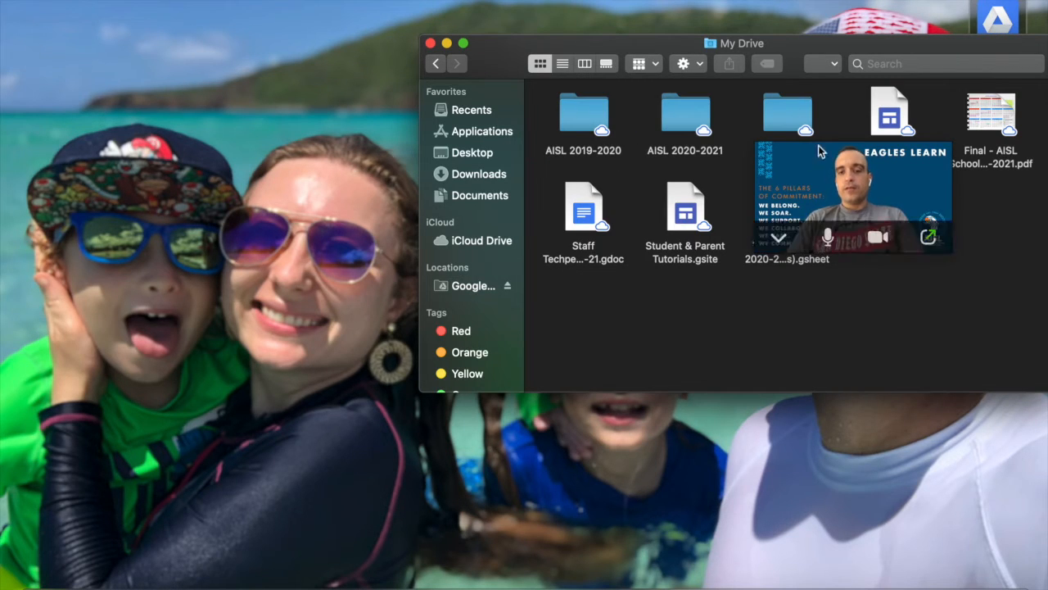
pyautogui.moveTo(942, 180); pyautogui.dragTo(694, 338)
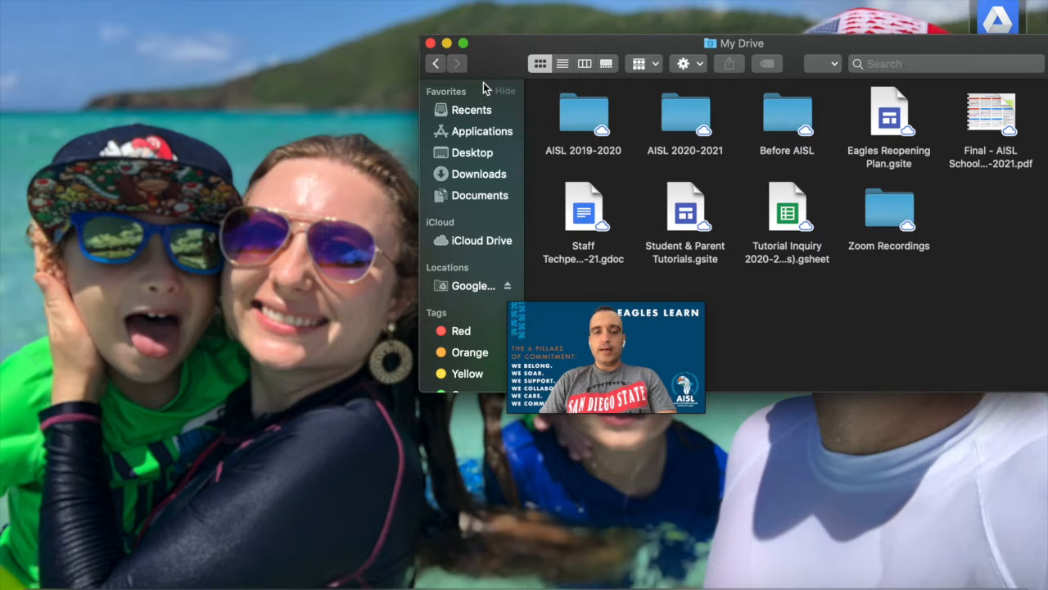
pyautogui.click(431, 43)
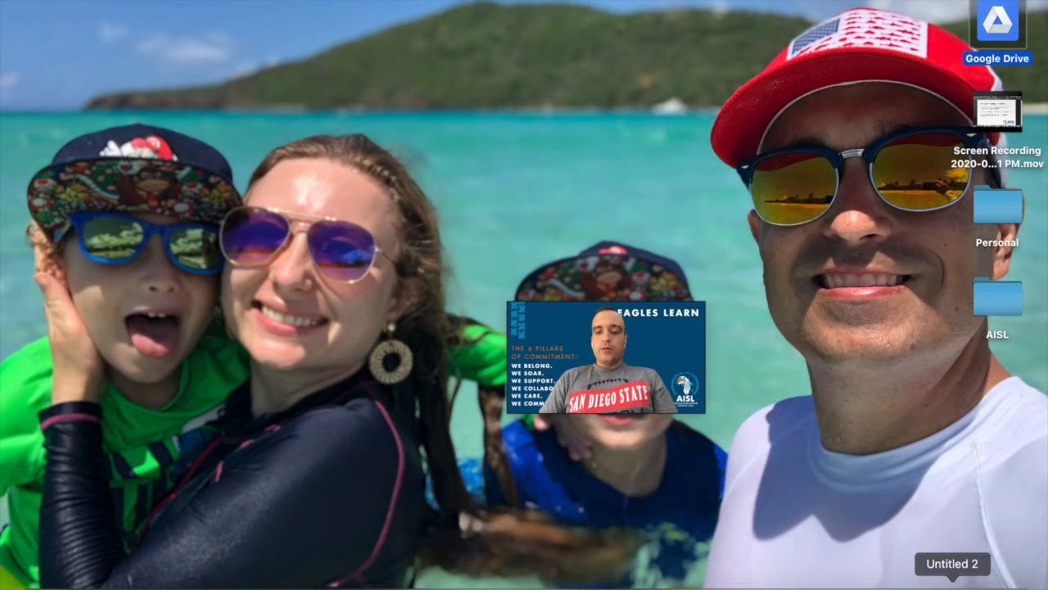
# - Return to the browser's Zoom web portal, move the webcam window aside, and open the personal Settings page through the profile
pyautogui.click(433, 580)
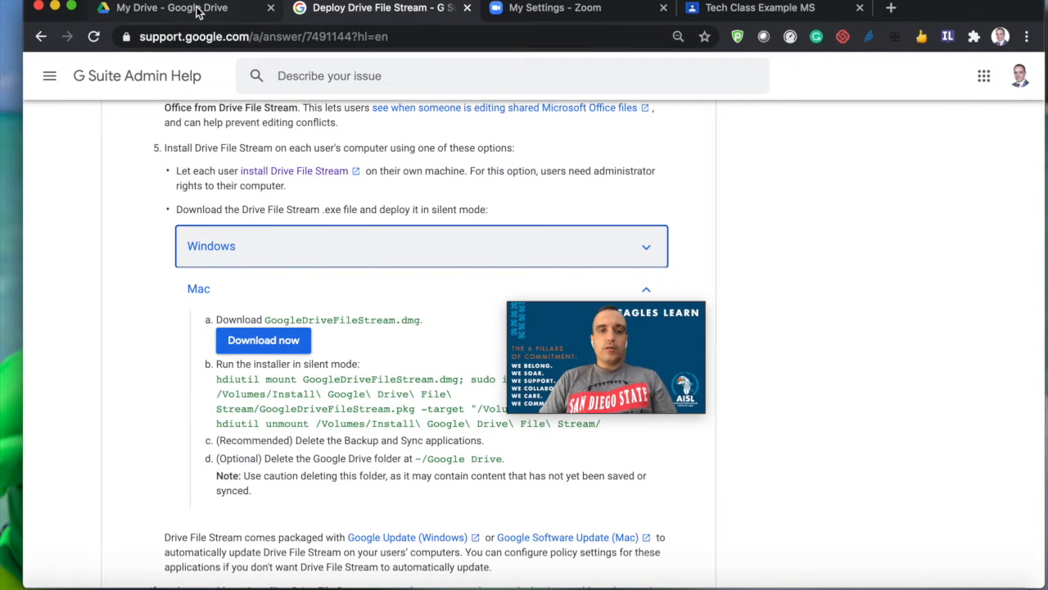
pyautogui.click(527, 9)
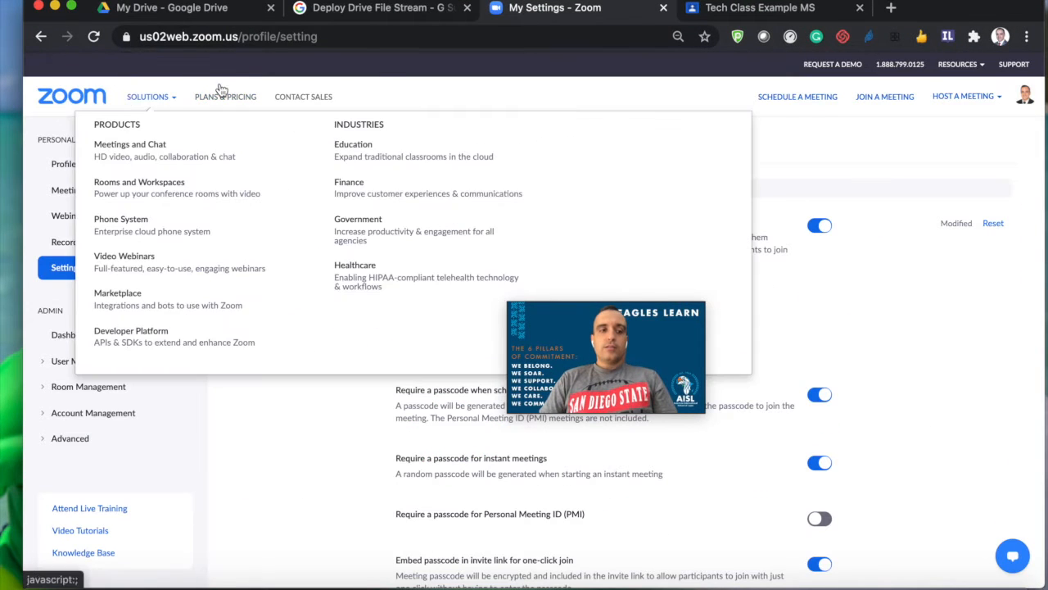
pyautogui.click(345, 36)
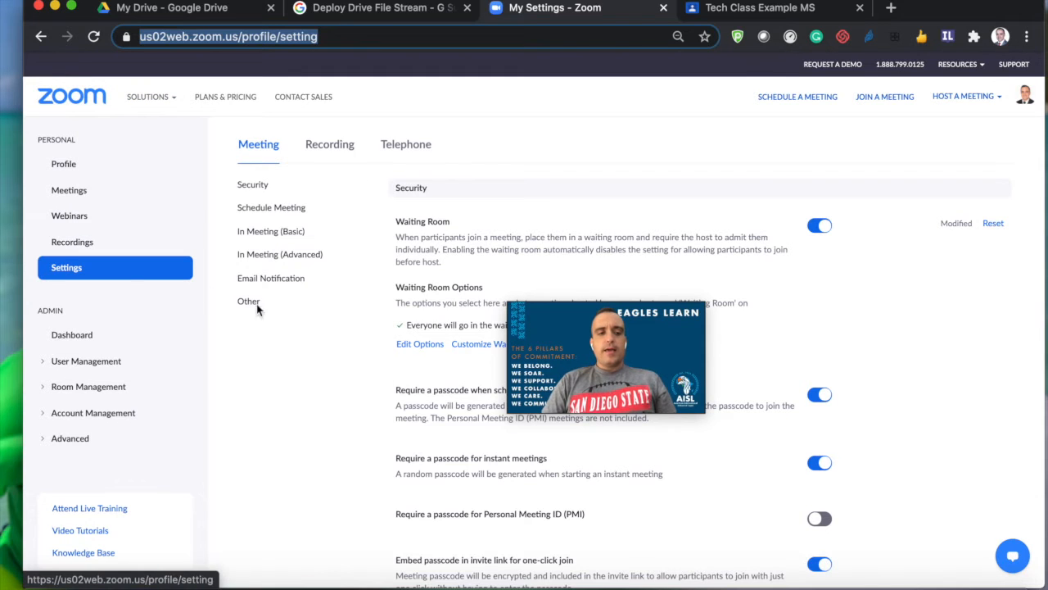
pyautogui.moveTo(606, 311); pyautogui.dragTo(215, 512)
pyautogui.click(75, 172)
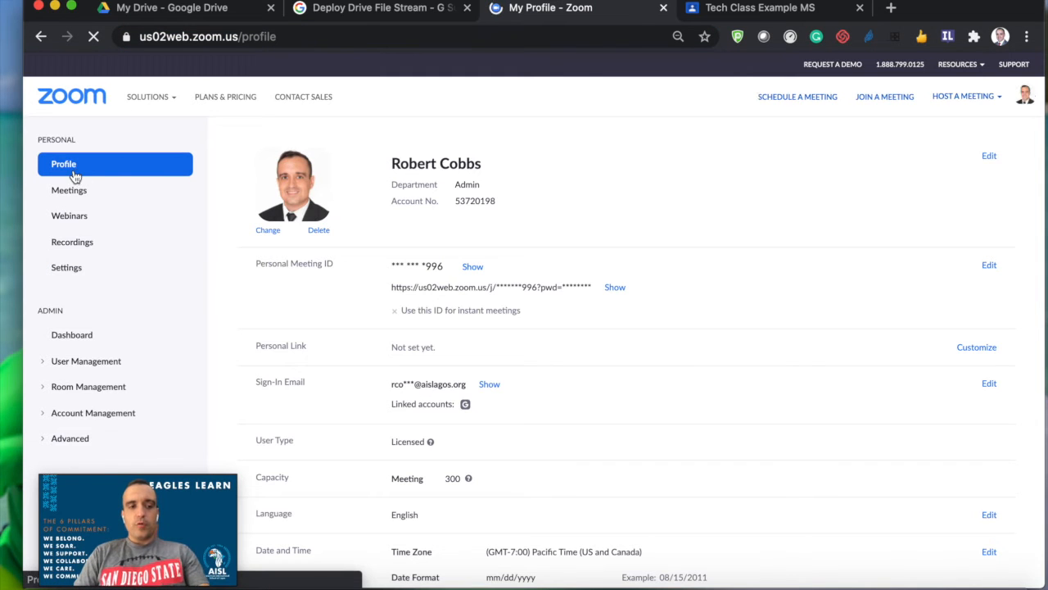
pyautogui.click(72, 266)
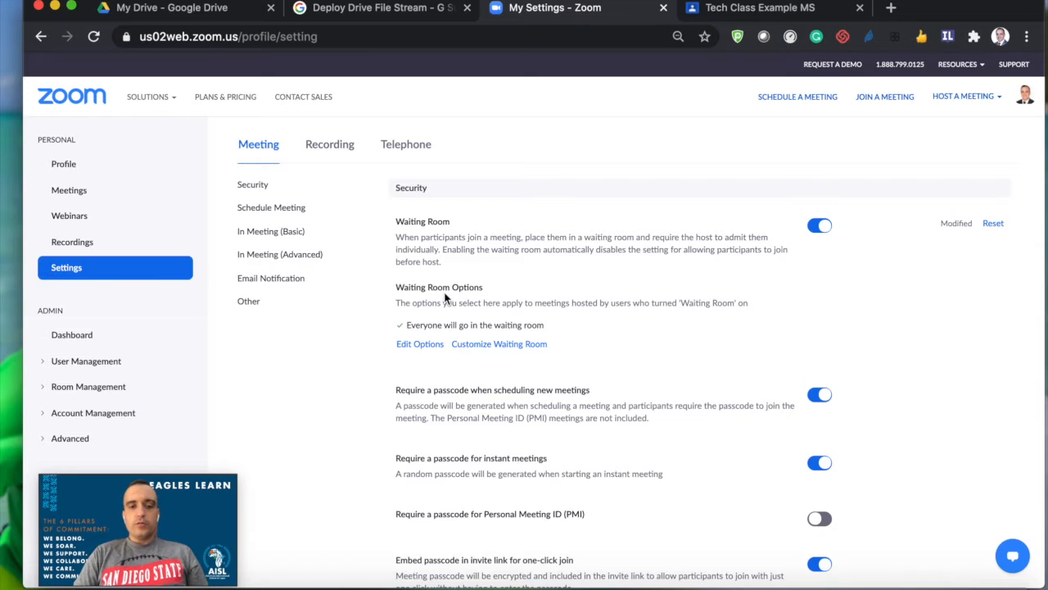
# - Review the Zoom Security settings, from Waiting Room and passcodes to "Only authenticated users can join meetings"
pyautogui.scroll(-1, 524, 287)
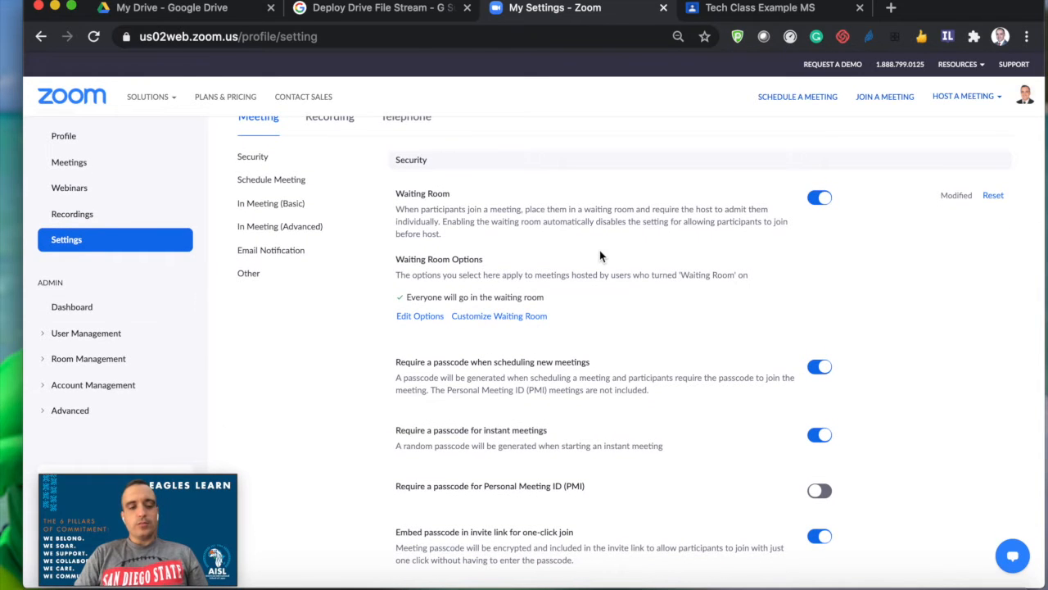
pyautogui.scroll(-2, 599, 257)
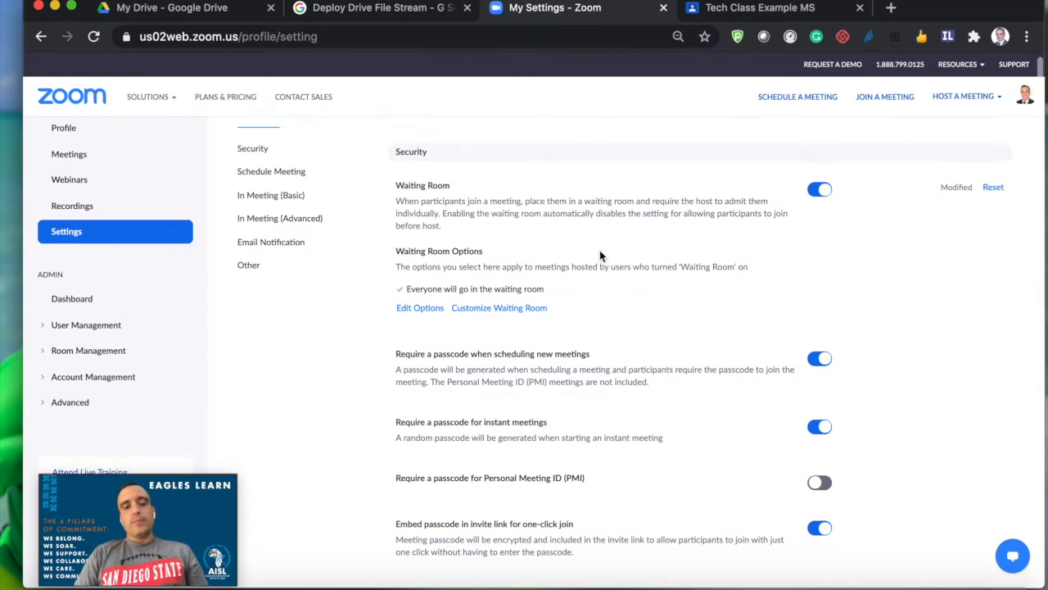
pyautogui.scroll(2, 631, 168)
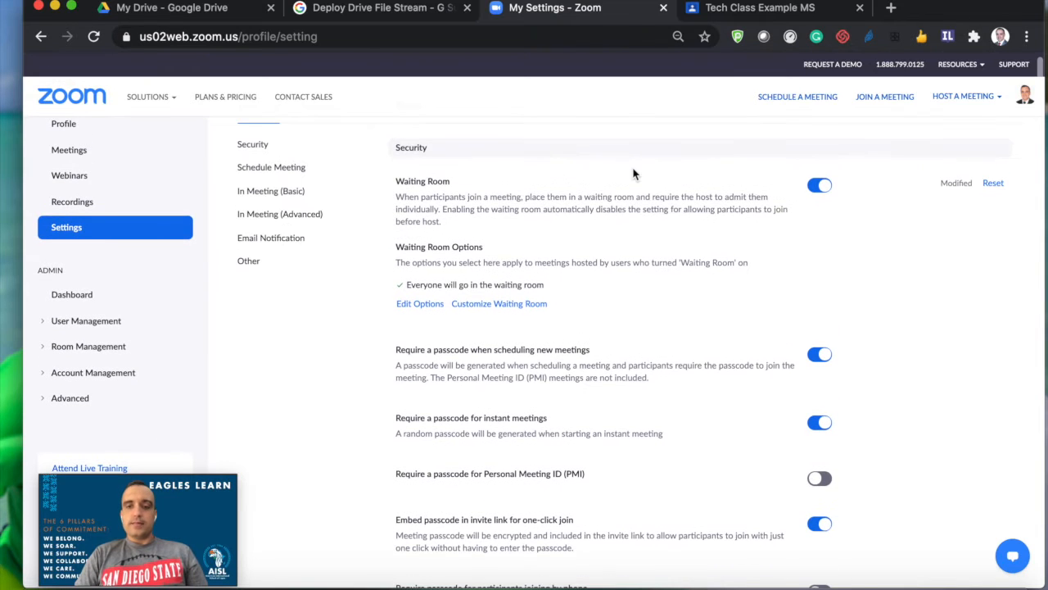
pyautogui.scroll(-4, 672, 285)
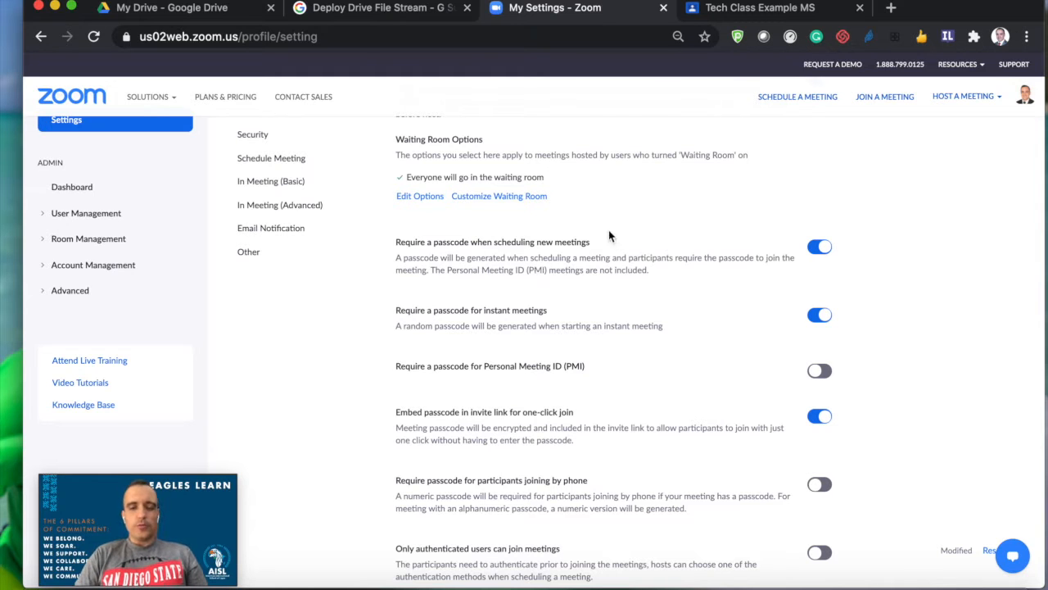
pyautogui.scroll(-5, 607, 376)
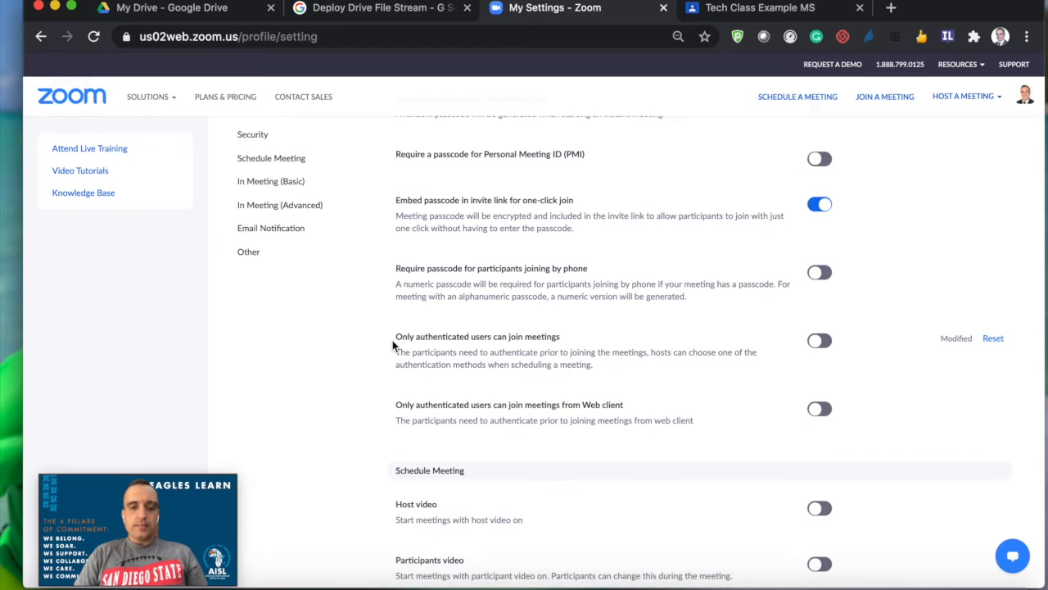
pyautogui.moveTo(396, 336); pyautogui.dragTo(548, 337)
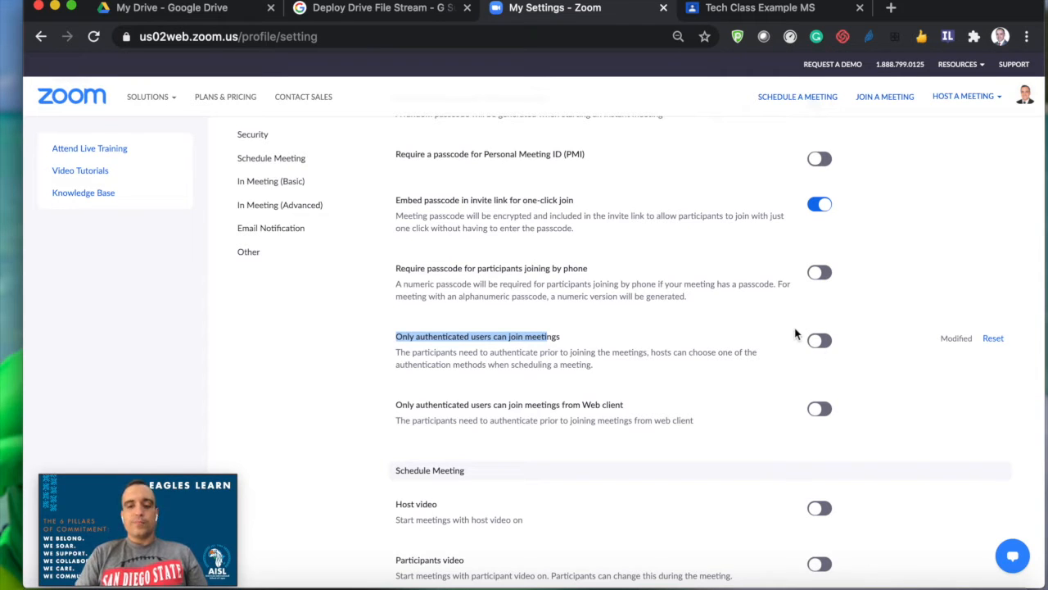
pyautogui.click(573, 363)
# - Review the Schedule Meeting and In Meeting (Basic) settings, focusing on Chat, Private chat, Auto saving chats and File transfer
pyautogui.scroll(-1, 573, 365)
pyautogui.scroll(-10, 574, 365)
pyautogui.scroll(-8, 573, 371)
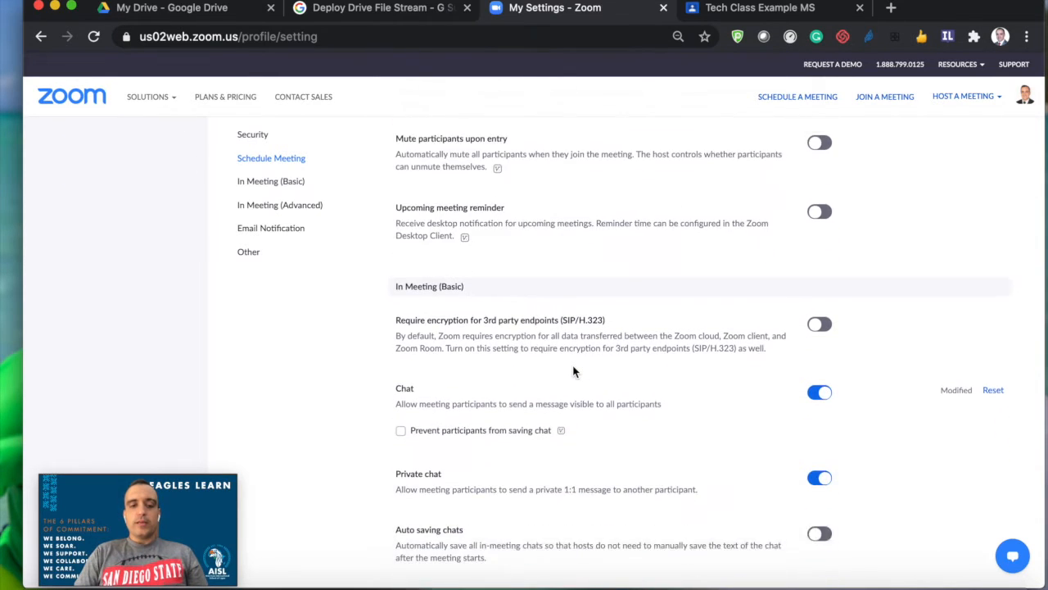
pyautogui.scroll(-1, 573, 371)
pyautogui.scroll(-2, 574, 371)
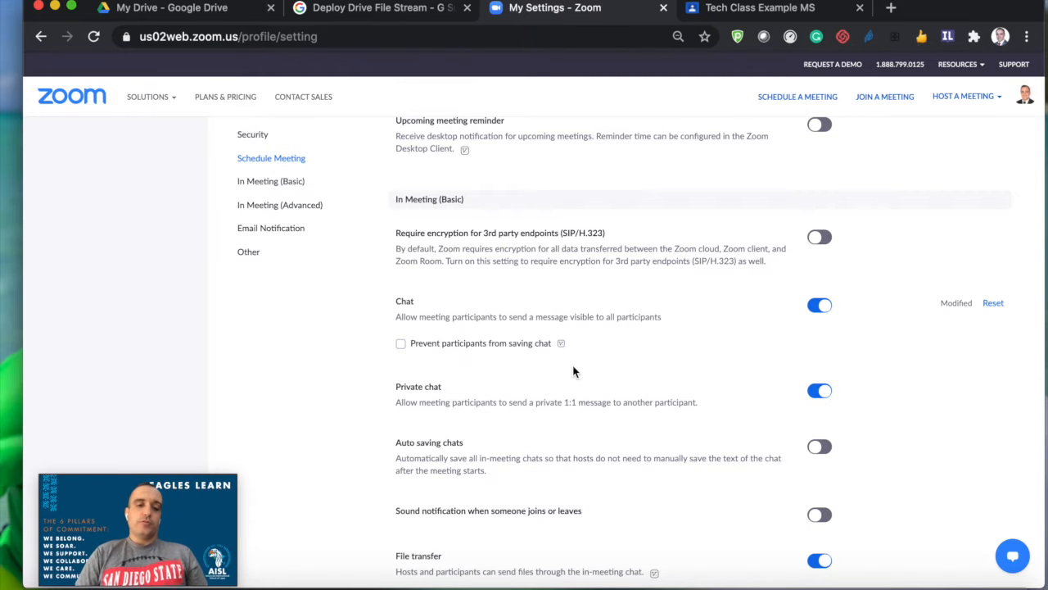
pyautogui.scroll(-4, 573, 371)
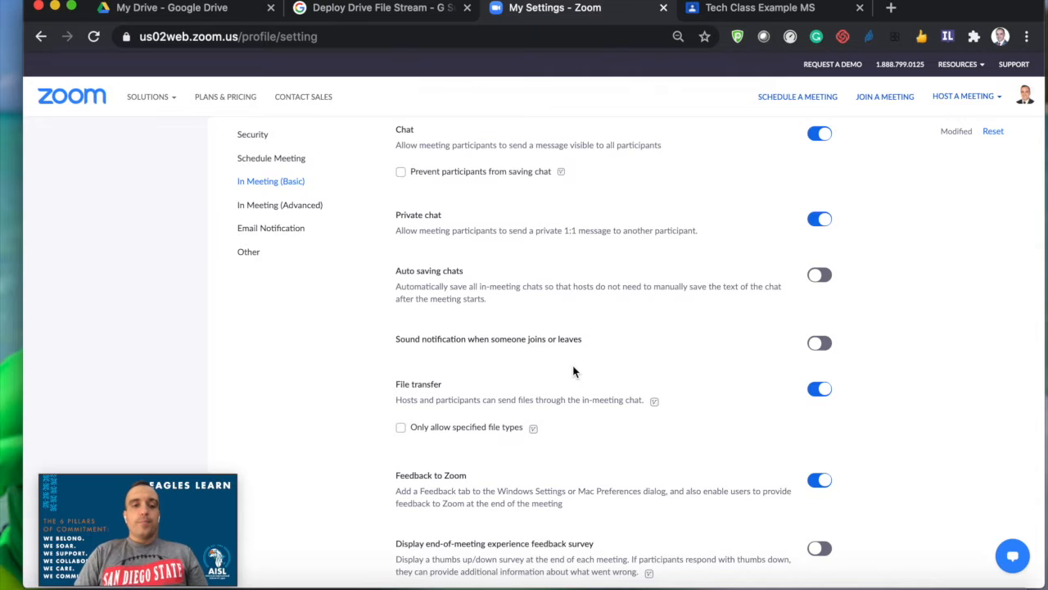
pyautogui.scroll(-1, 571, 368)
pyautogui.scroll(5, 403, 207)
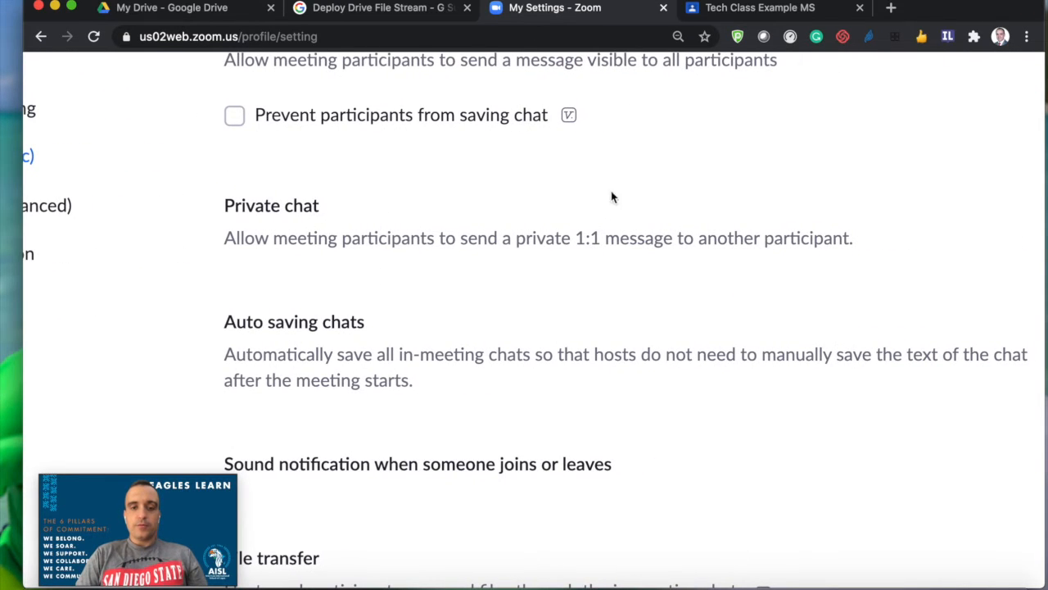
pyautogui.scroll(-5, 607, 209)
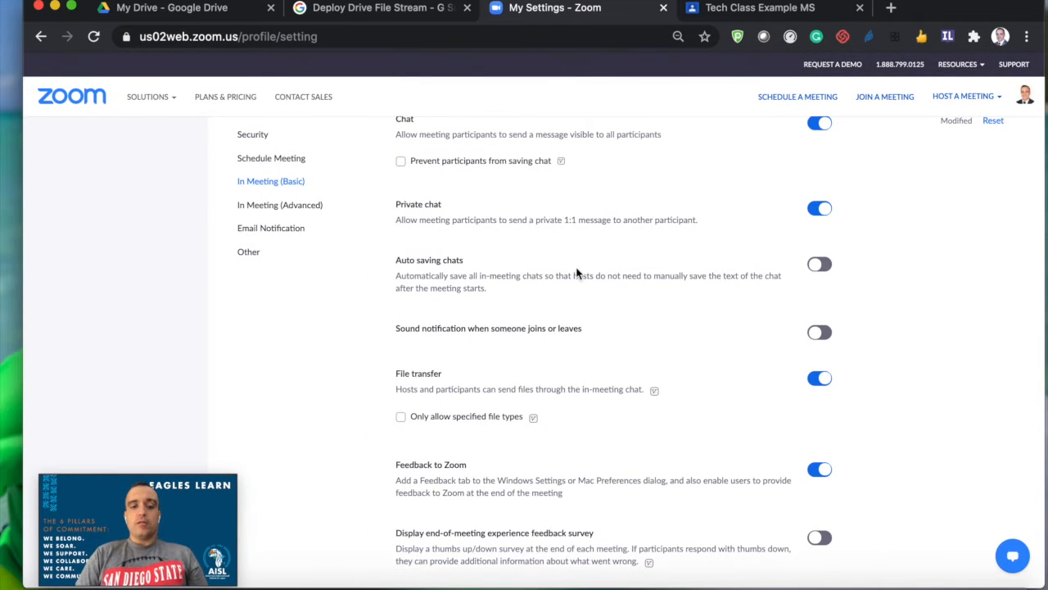
# - Review the annotation, whiteboard, removed-participant and renaming options, continuing to Breakout room in the In Meeting (Advanced) settings
pyautogui.scroll(-6, 587, 243)
pyautogui.scroll(-10, 560, 346)
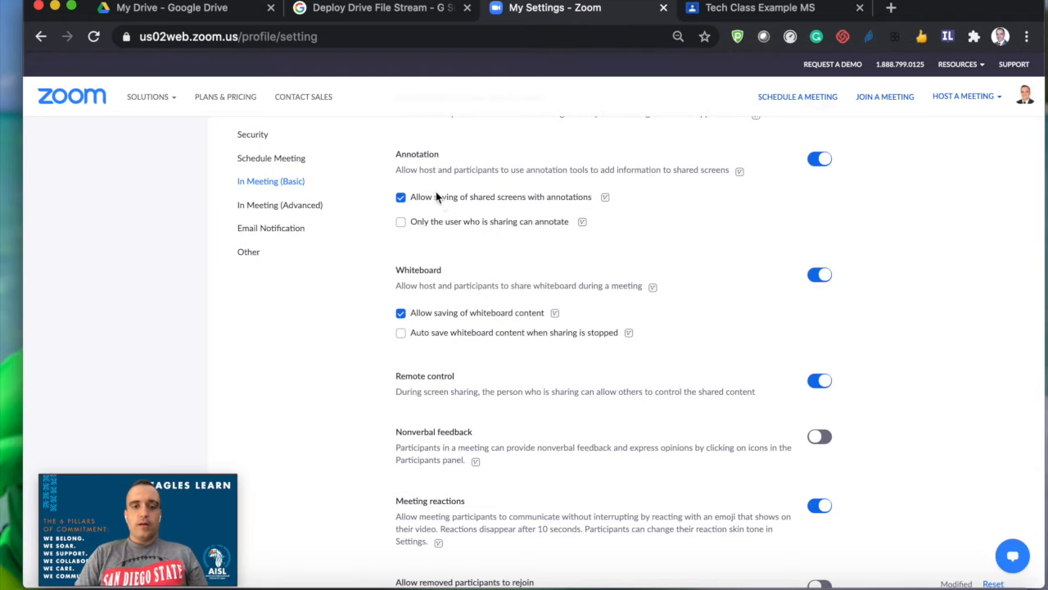
pyautogui.scroll(-5, 447, 328)
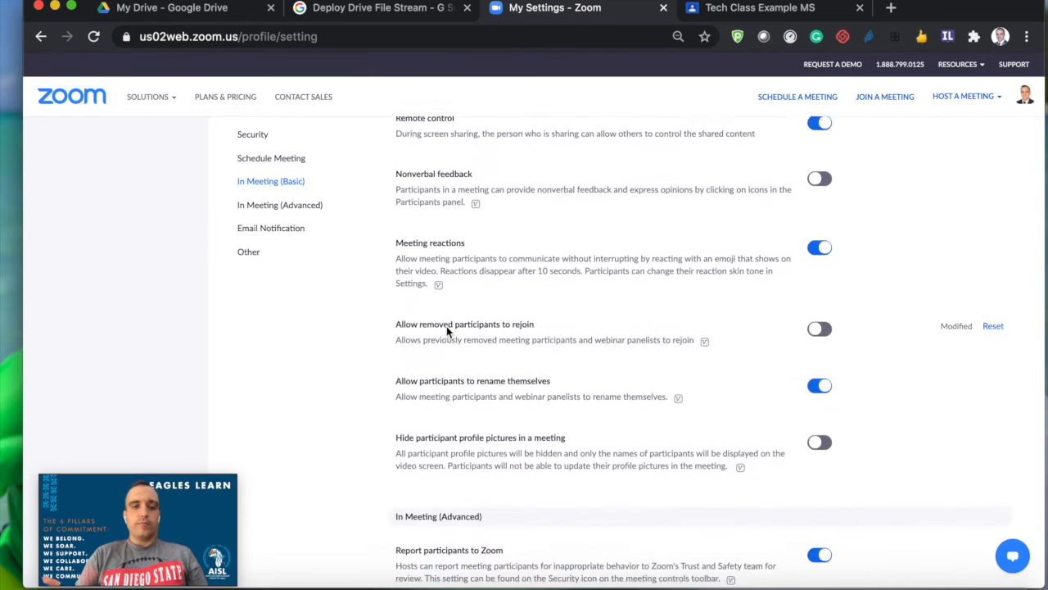
pyautogui.scroll(-8, 447, 326)
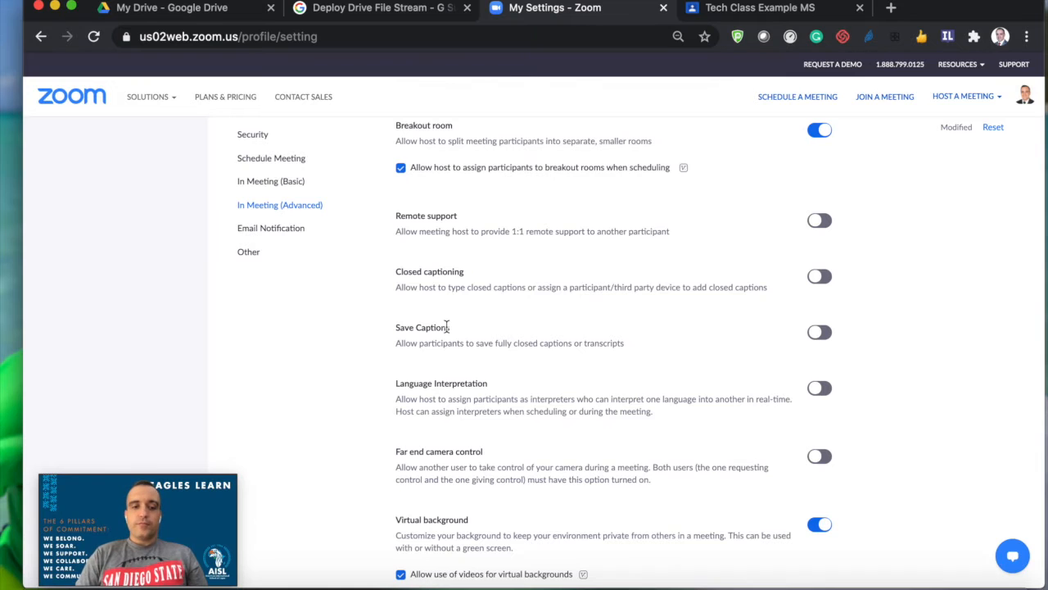
pyautogui.scroll(1, 446, 327)
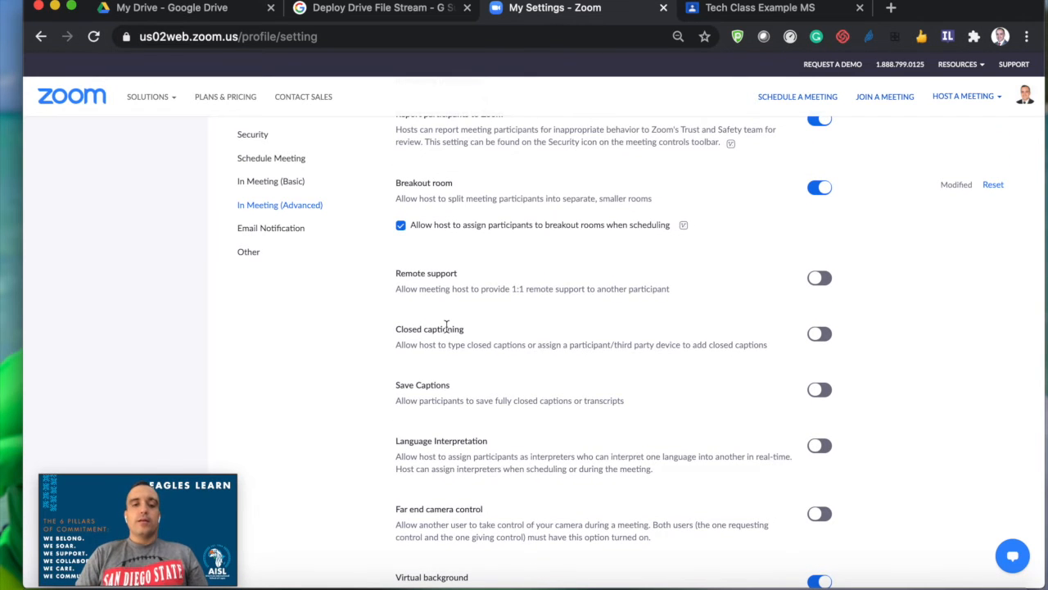
# - Examine the Virtual background setting under In Meeting (Advanced) and return to the start of the Settings page
pyautogui.scroll(-9, 446, 328)
pyautogui.scroll(-2, 446, 332)
pyautogui.scroll(5, 447, 332)
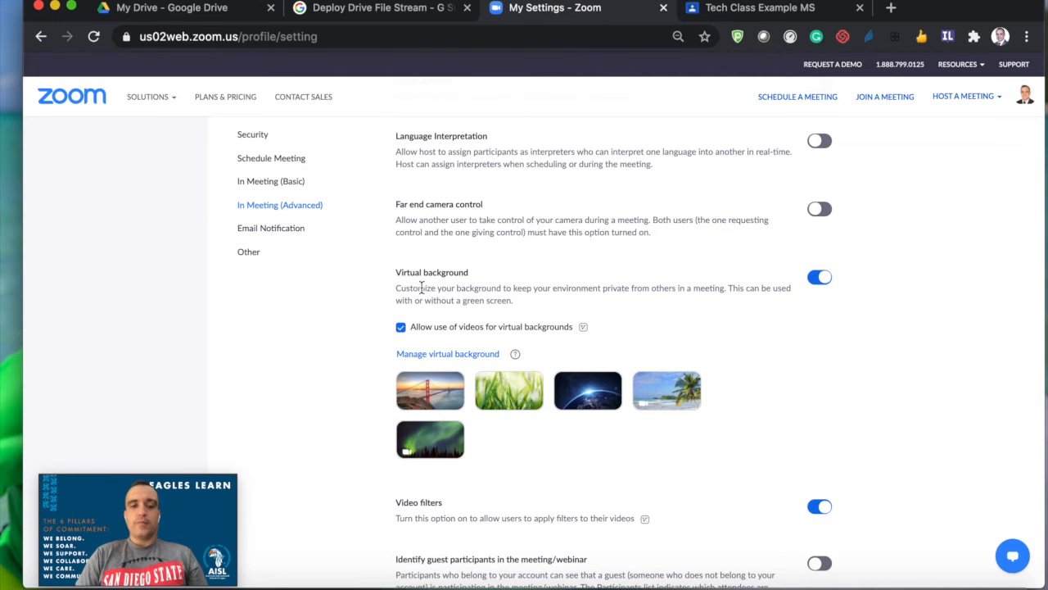
pyautogui.scroll(5, 831, 290)
pyautogui.scroll(-5, 831, 290)
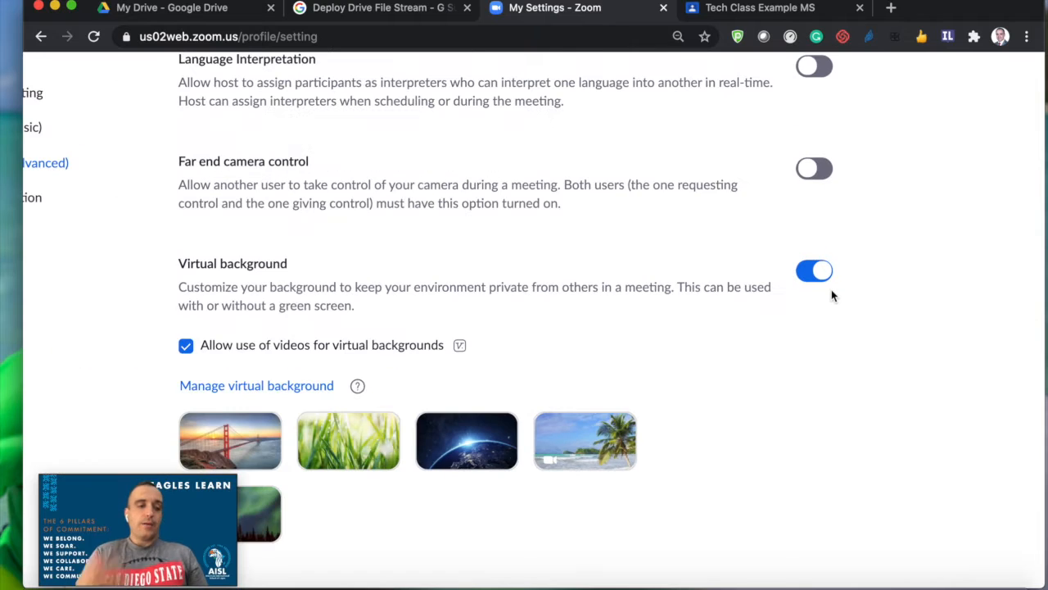
pyautogui.scroll(-3, 831, 291)
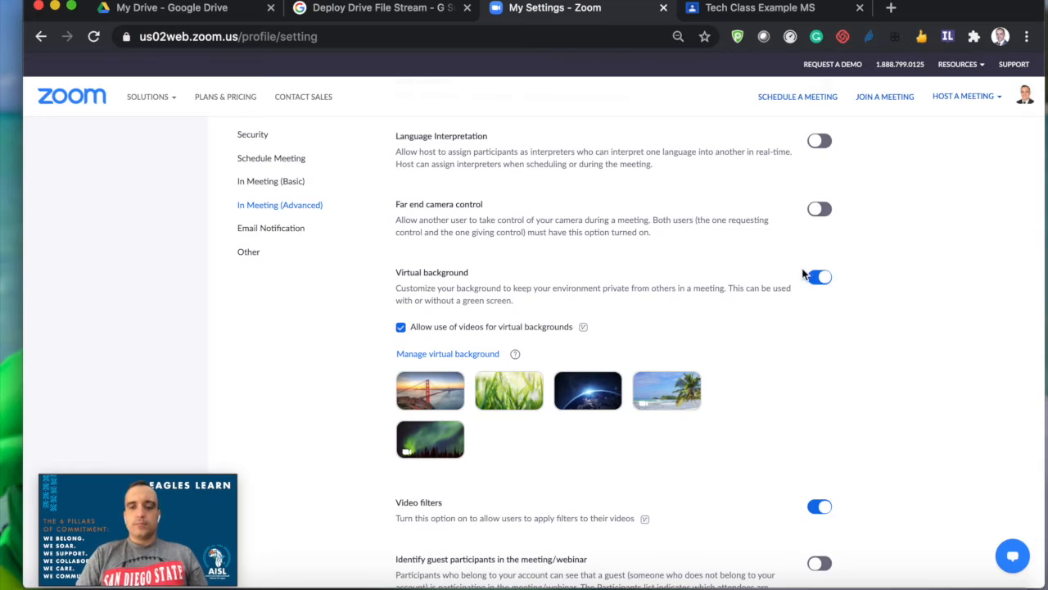
pyautogui.scroll(20, 573, 287)
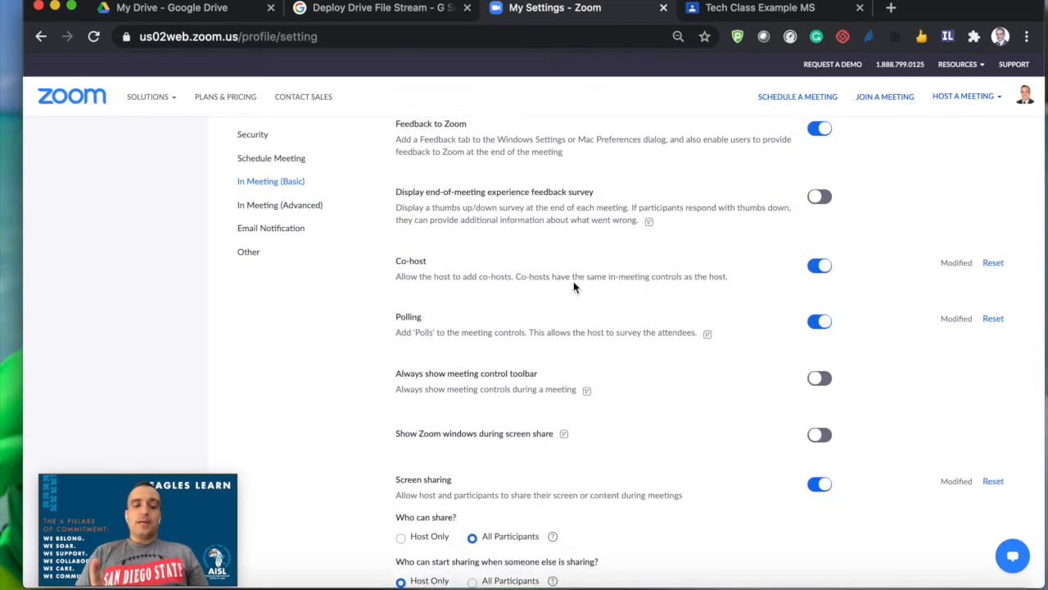
pyautogui.scroll(10, 573, 287)
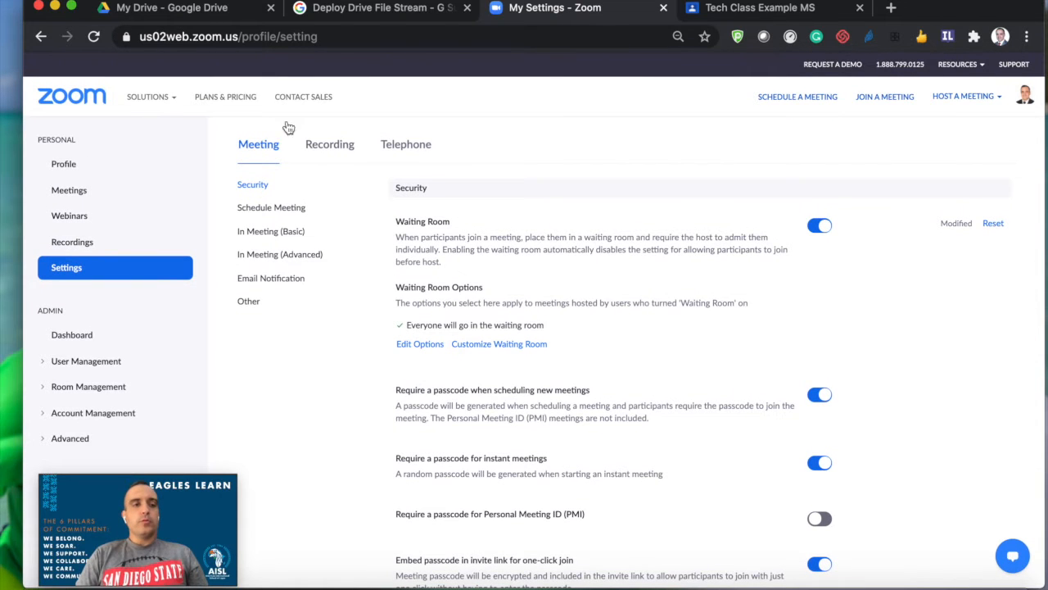
# - Minimize the browser, switch to the Zoom desktop app, and open the Recording section of its preferences
pyautogui.click(55, 6)
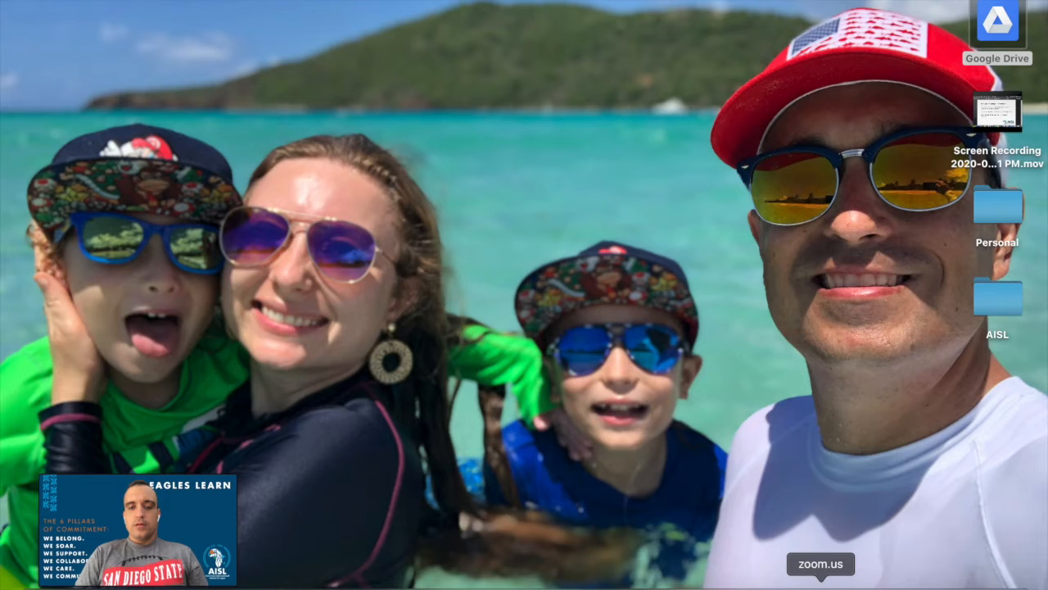
pyautogui.click(821, 583)
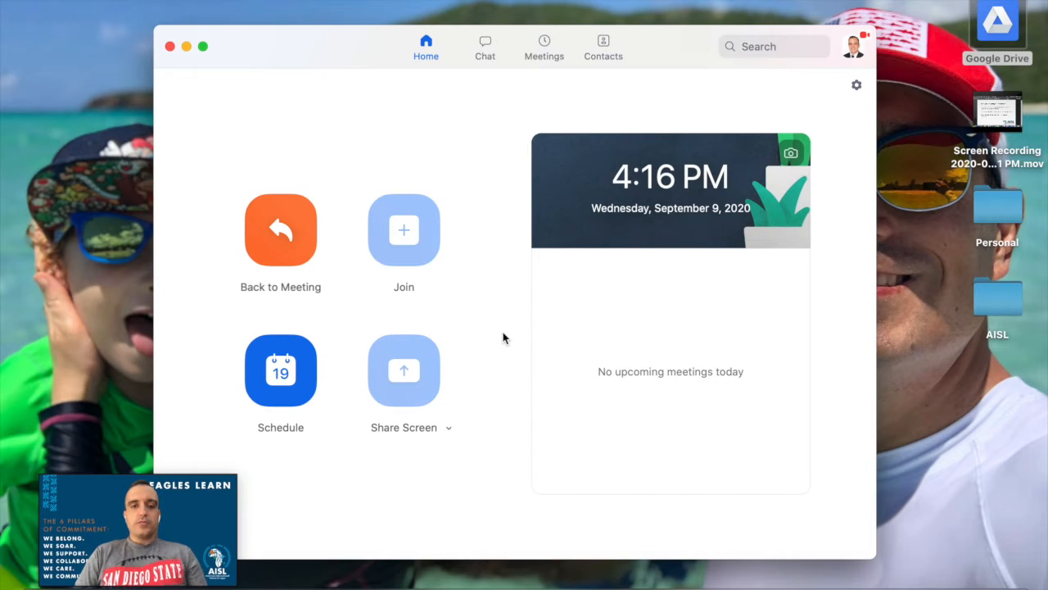
pyautogui.click(62, 1)
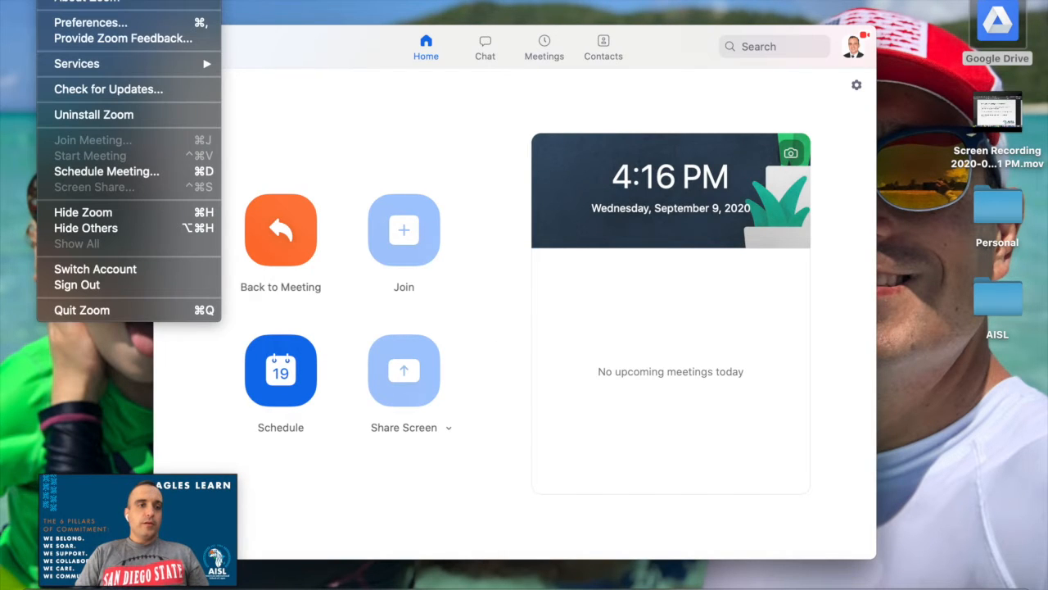
pyautogui.click(71, 27)
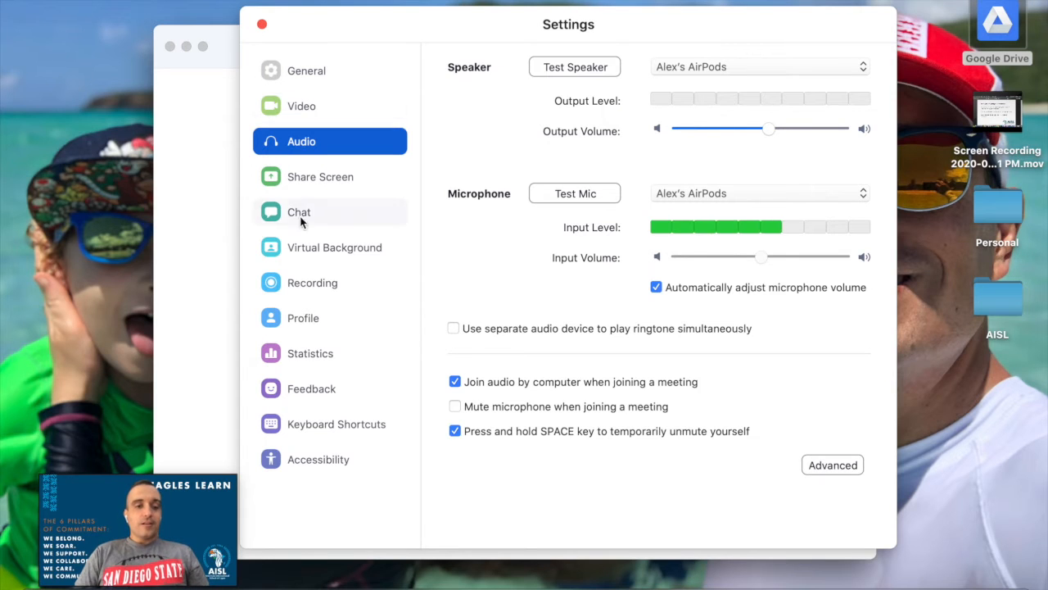
pyautogui.click(296, 285)
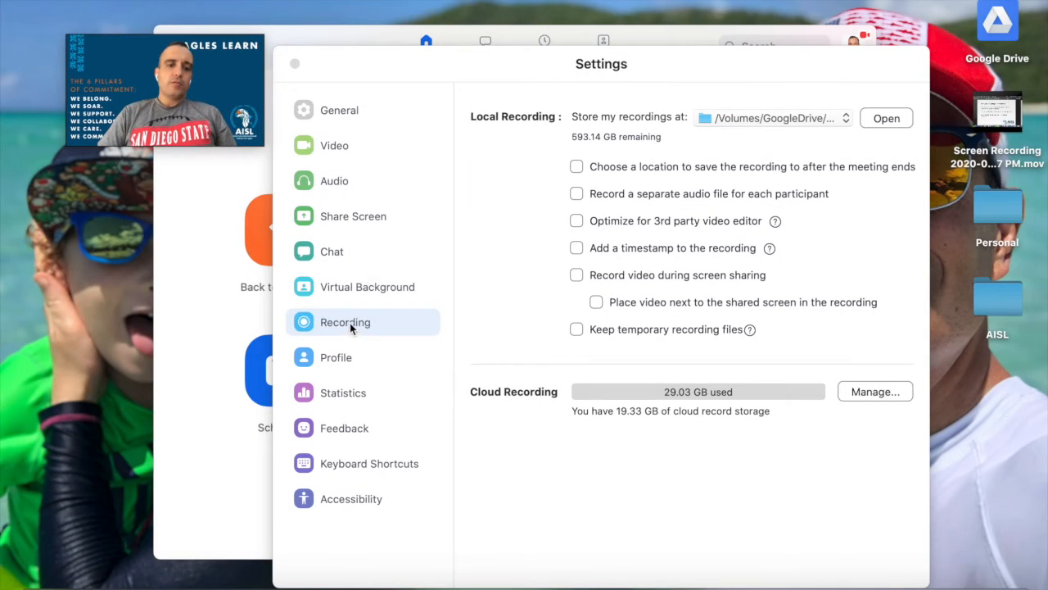
pyautogui.click(350, 322)
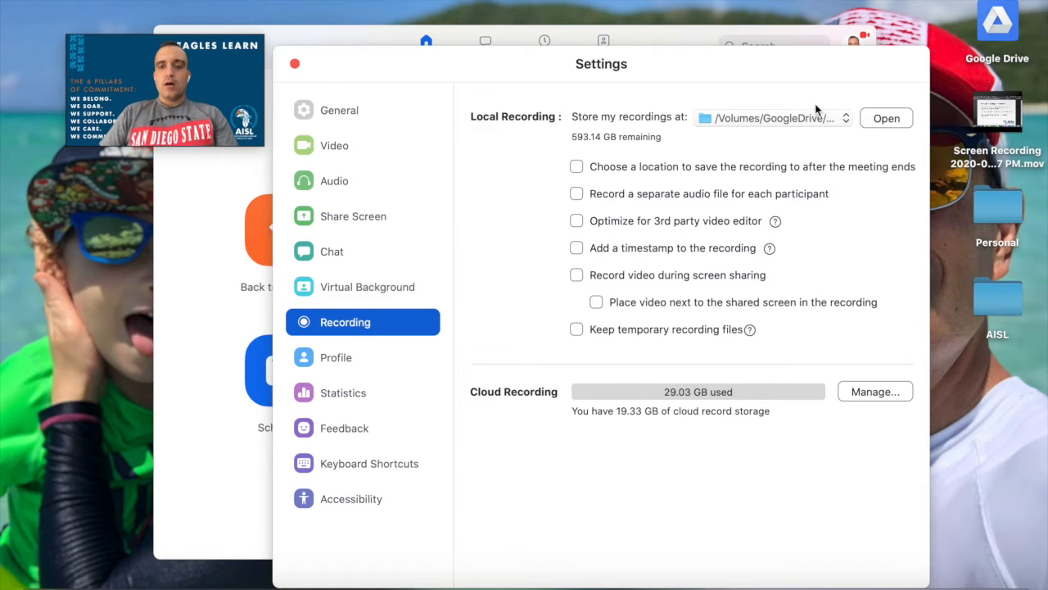
# - Set the local recording storage location to the Zoom Recordings folder in Google Drive's My Drive
pyautogui.click(848, 119)
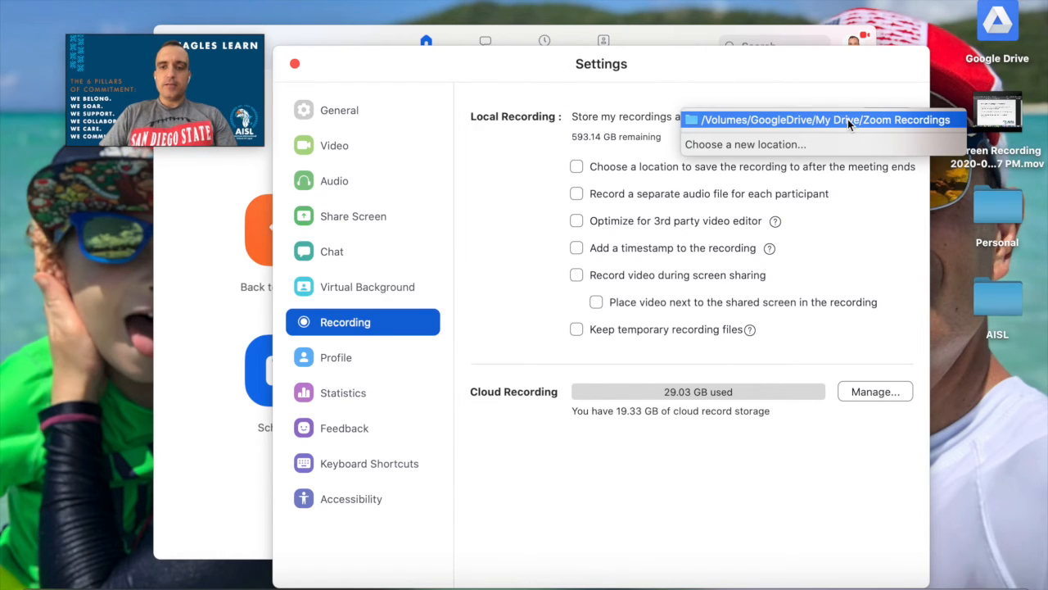
pyautogui.click(784, 144)
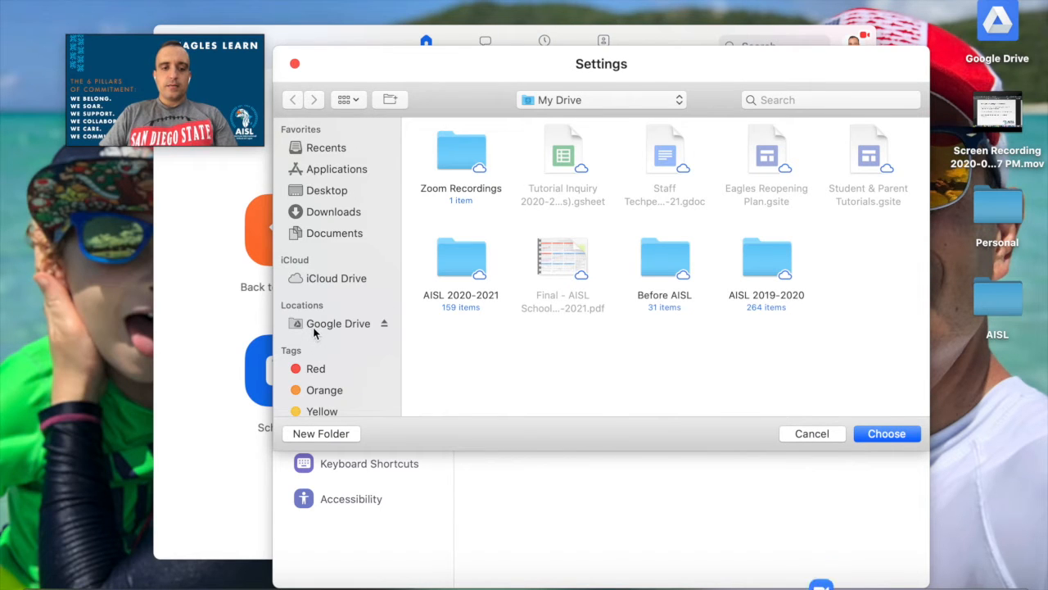
pyautogui.click(315, 330)
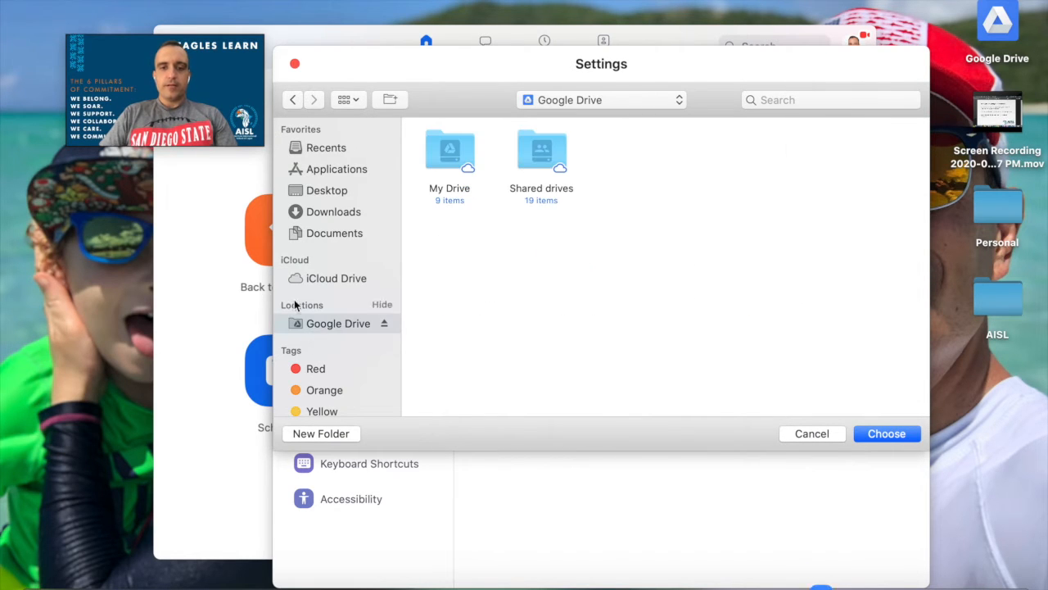
pyautogui.doubleClick(451, 156)
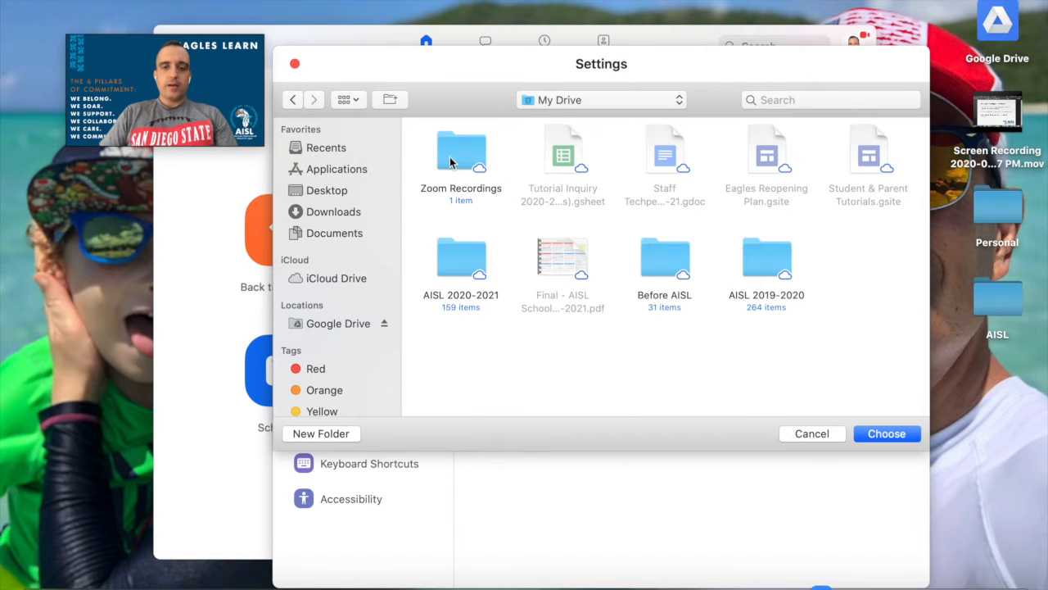
pyautogui.click(451, 155)
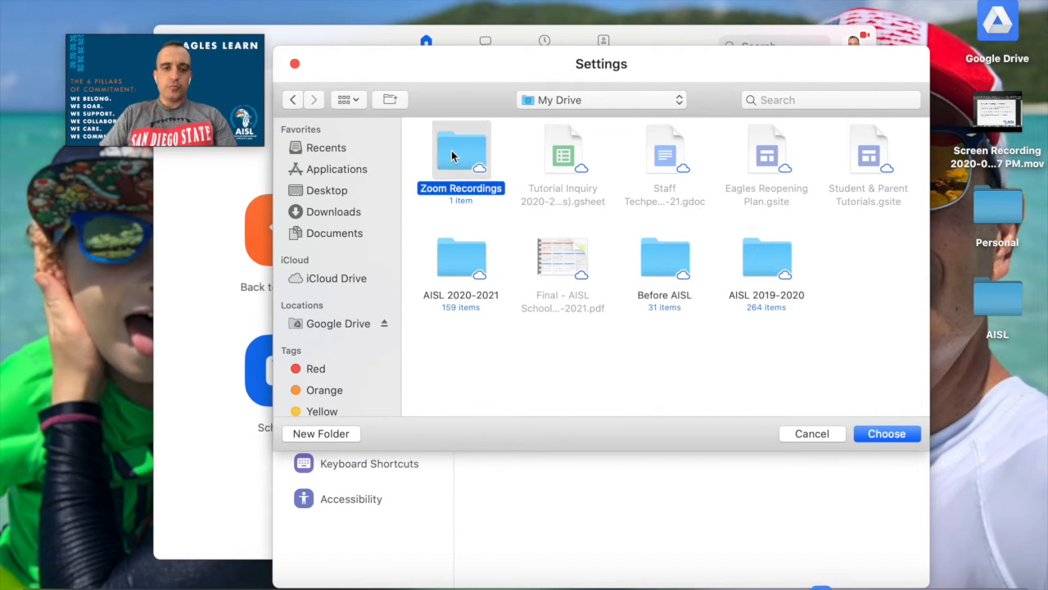
pyautogui.click(887, 434)
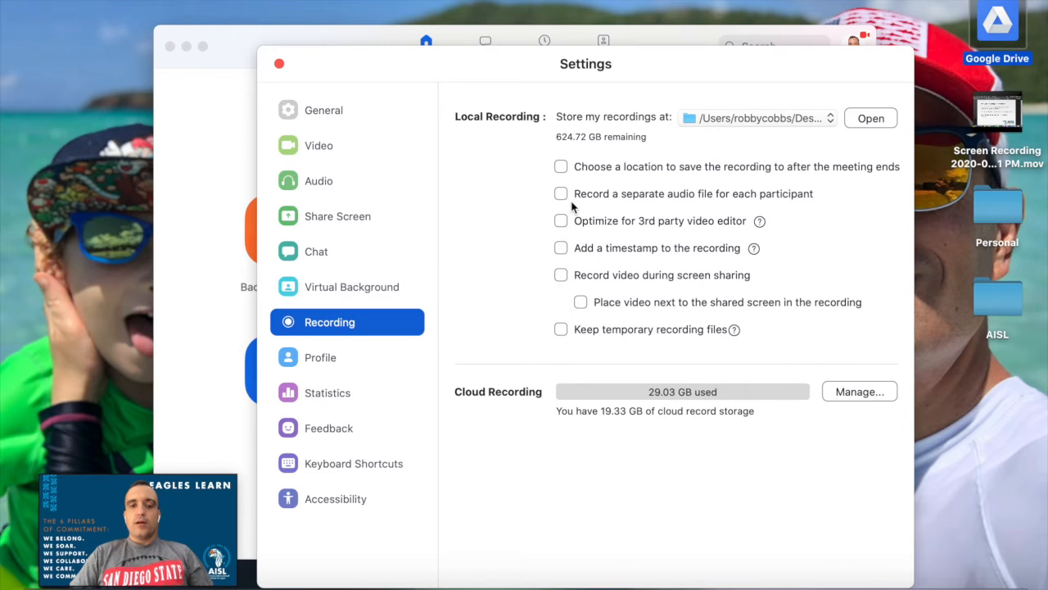
# - Close the Settings window, minimize the Zoom home window, and restore the full meeting window
pyautogui.click(279, 63)
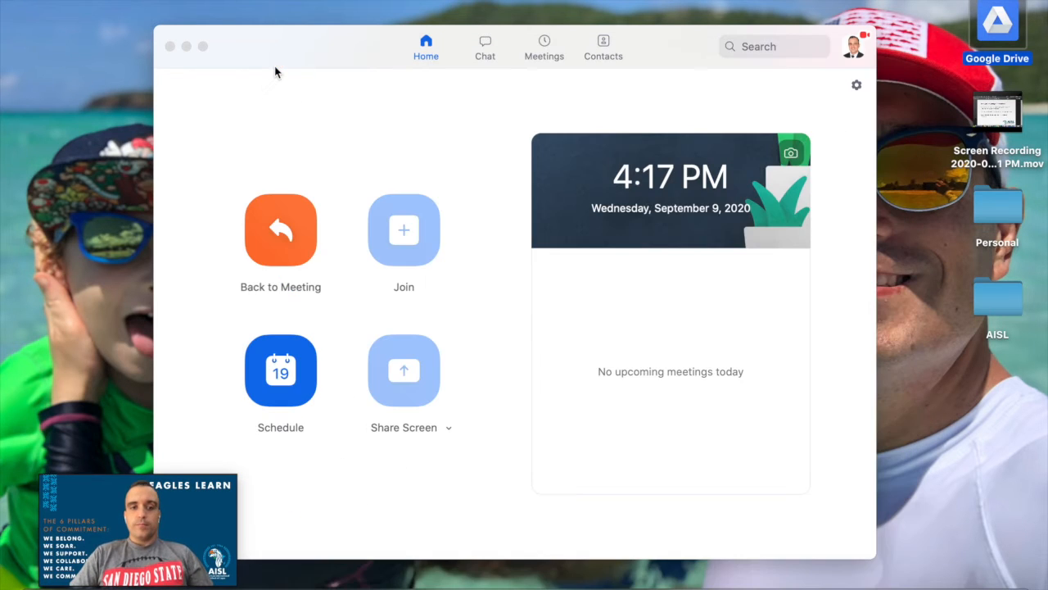
pyautogui.click(187, 46)
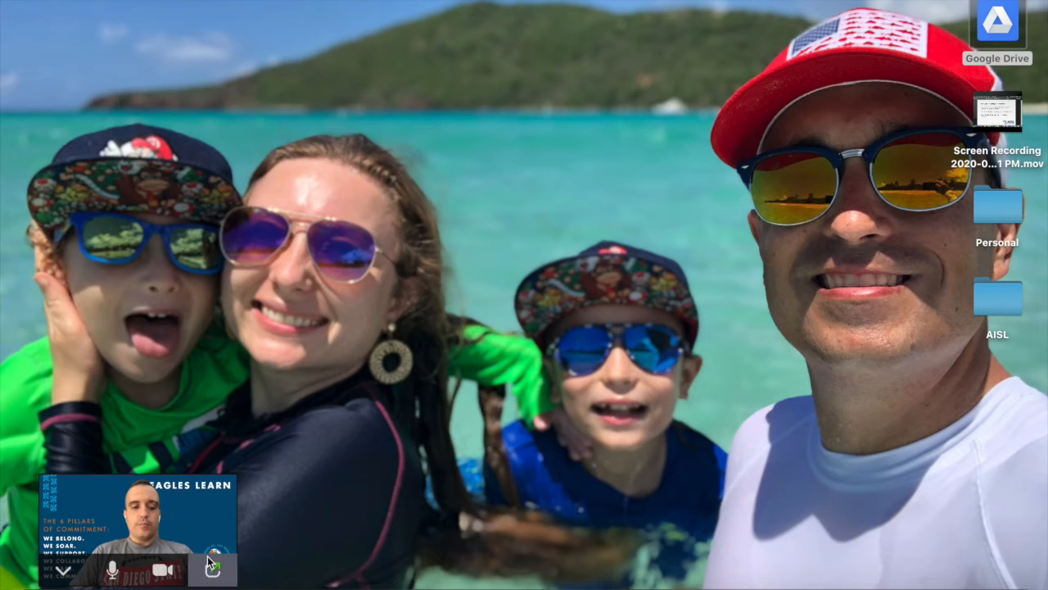
pyautogui.click(210, 567)
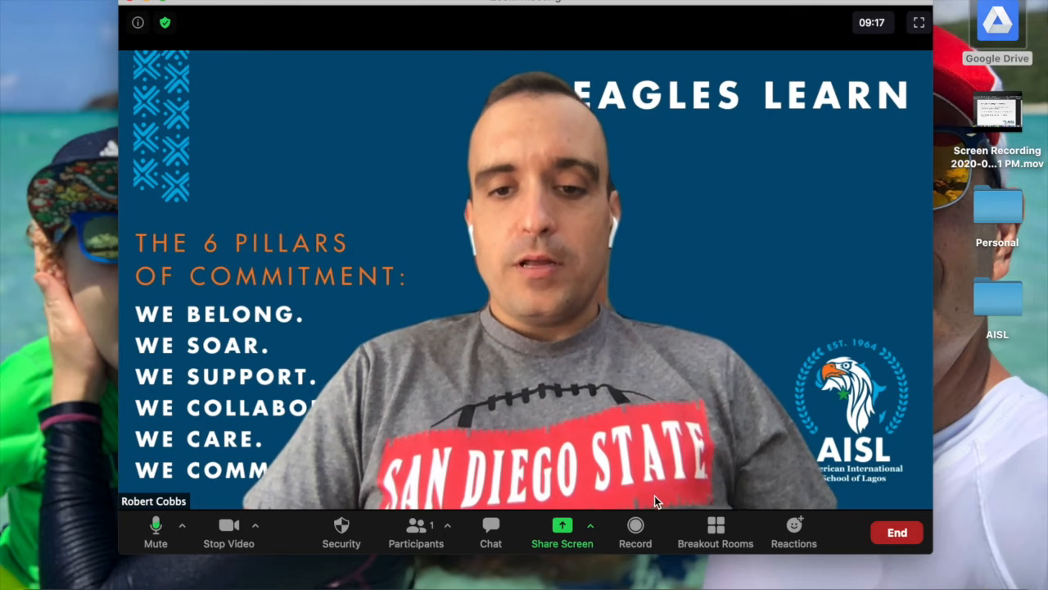
# - Record a short part of the meeting on this computer and stop the recording
pyautogui.click(645, 537)
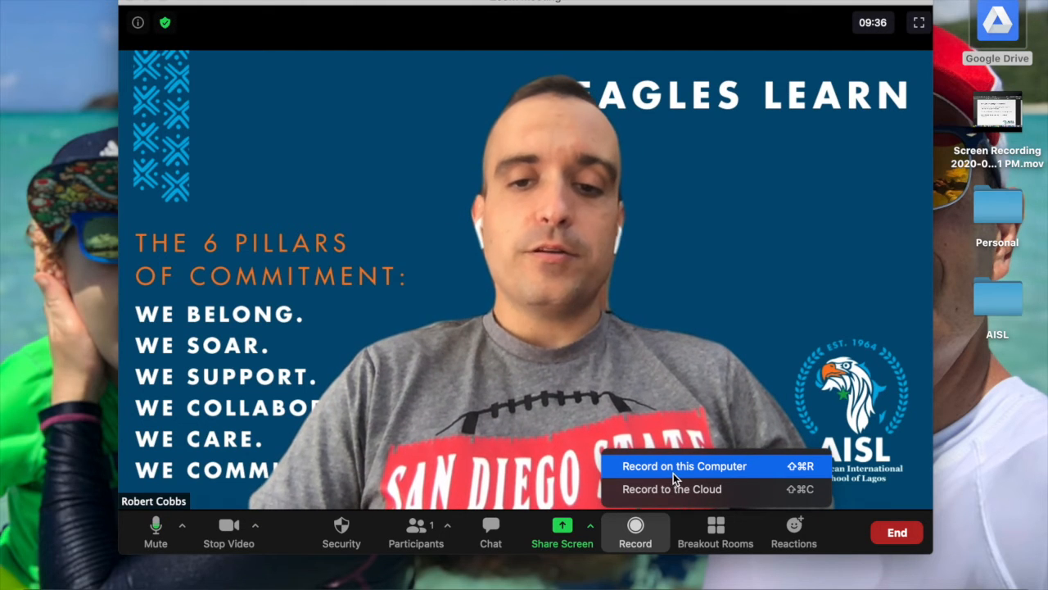
pyautogui.click(674, 472)
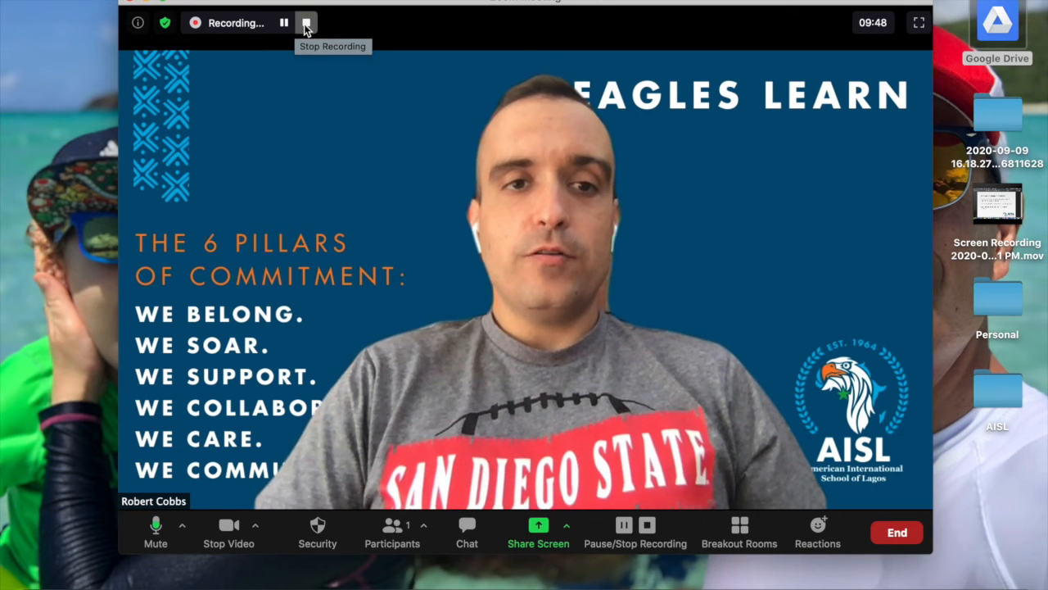
pyautogui.click(306, 25)
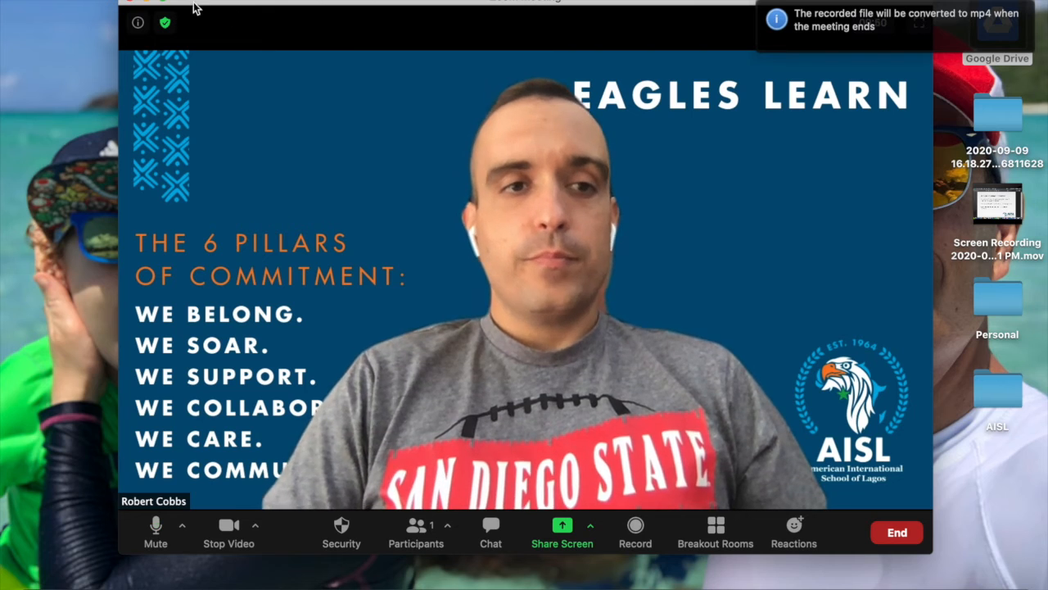
# - Minimize the meeting window, restore it, and end the Zoom meeting for all participants
pyautogui.click(148, 3)
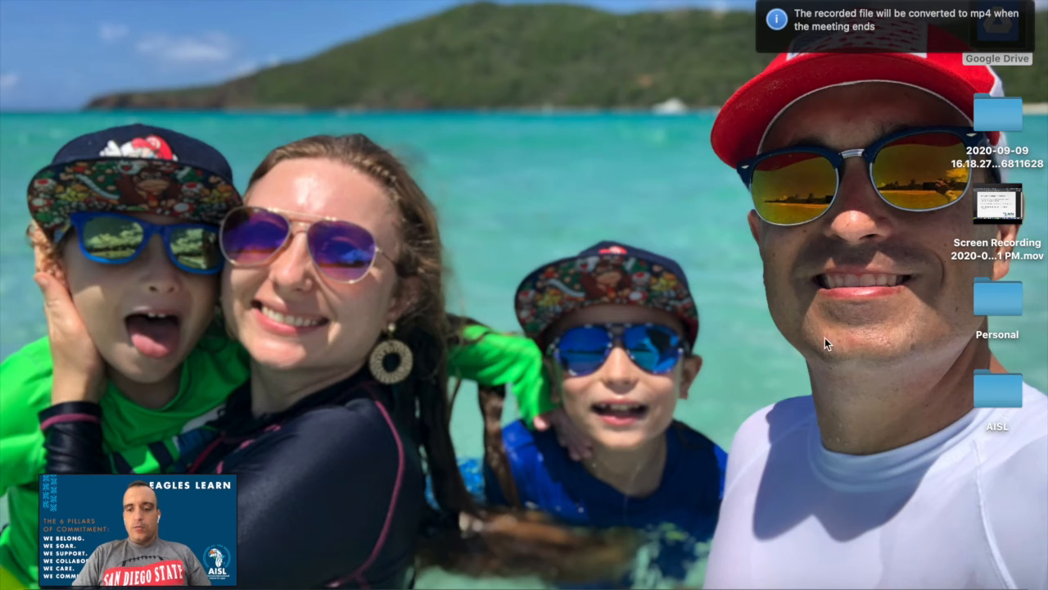
pyautogui.click(215, 573)
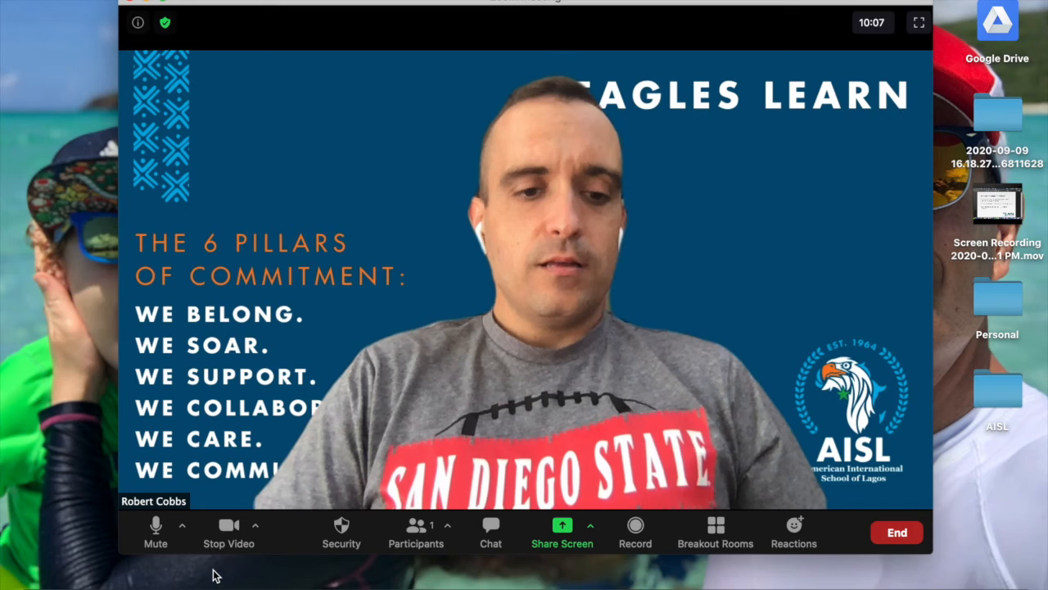
pyautogui.click(892, 533)
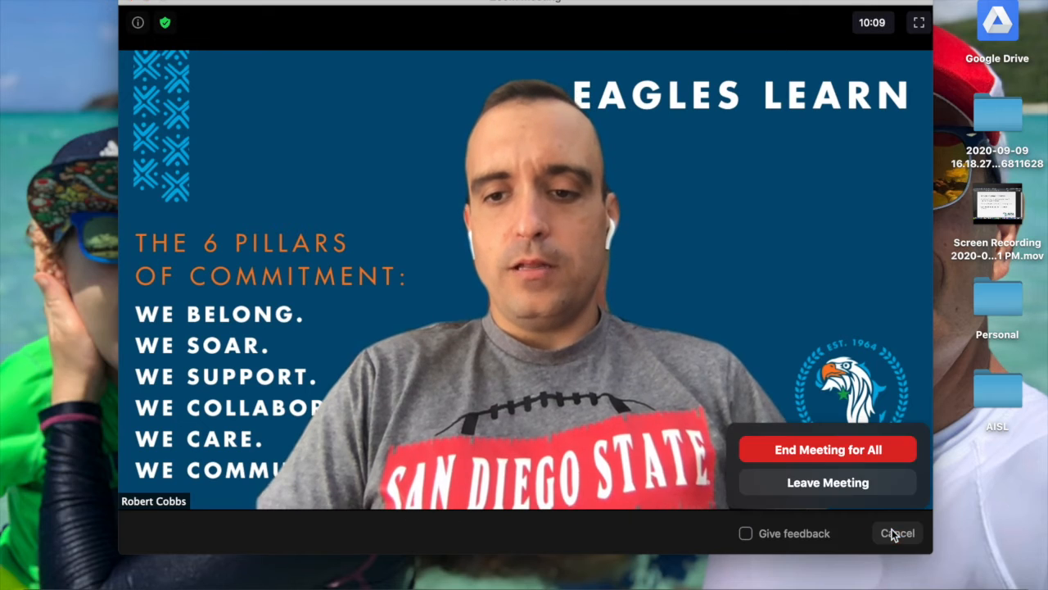
pyautogui.click(850, 447)
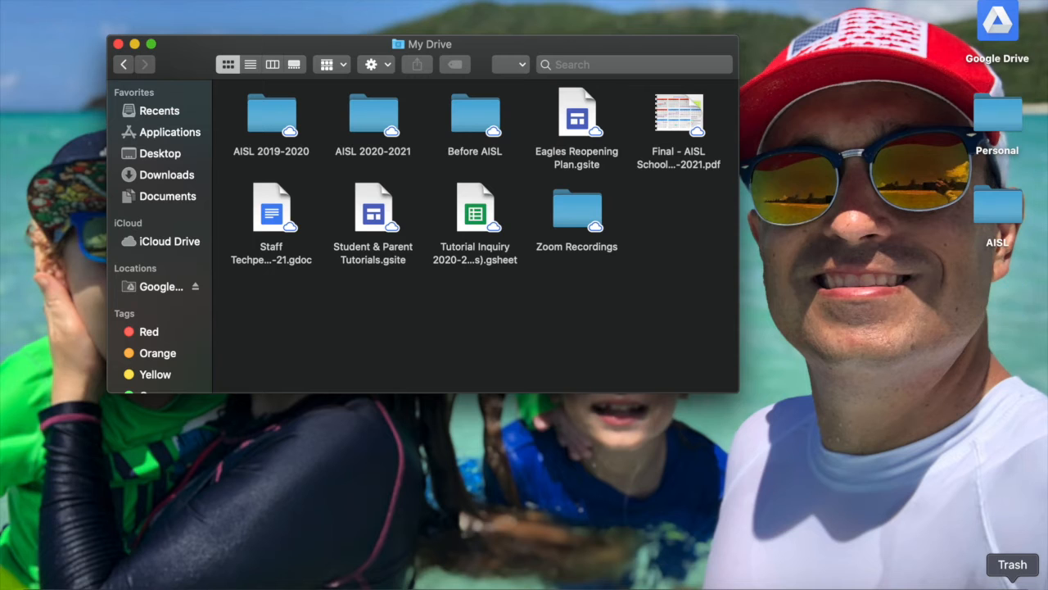
# - Close the My Drive Finder window and switch back to the Chrome browser
pyautogui.moveTo(537, 55); pyautogui.dragTo(824, 56)
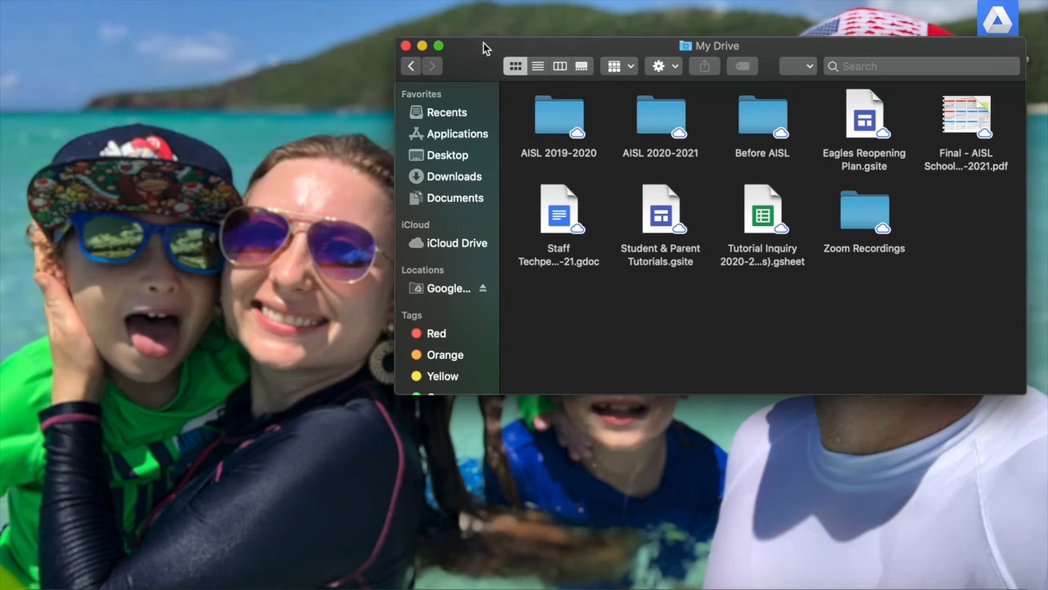
pyautogui.click(405, 46)
pyautogui.click(969, 581)
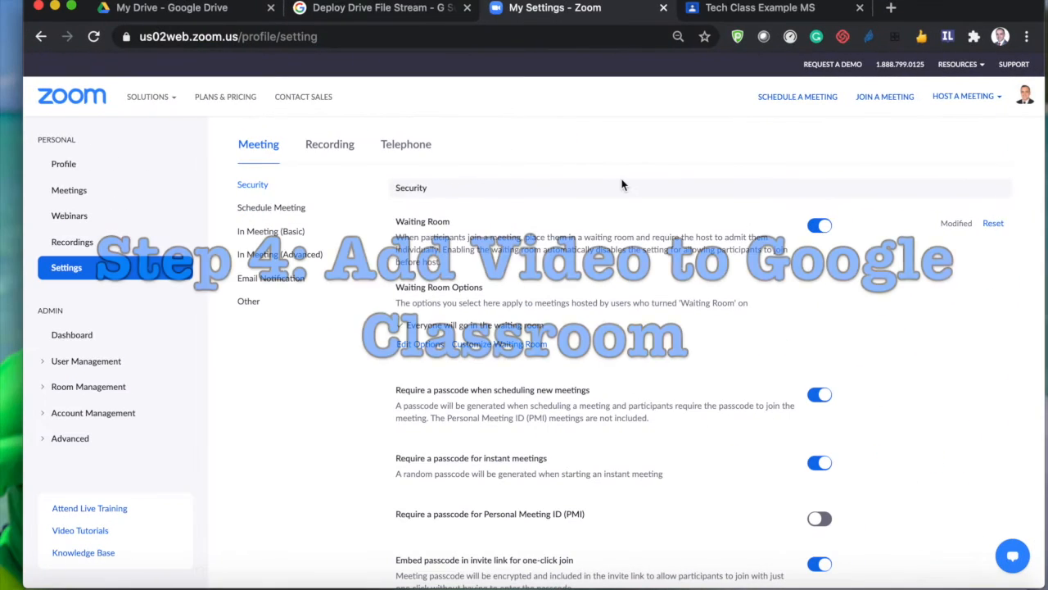
# - Go to My Drive in Google Drive, open the Zoom Recordings folder, and preview zoom_0.mp4
pyautogui.click(179, 8)
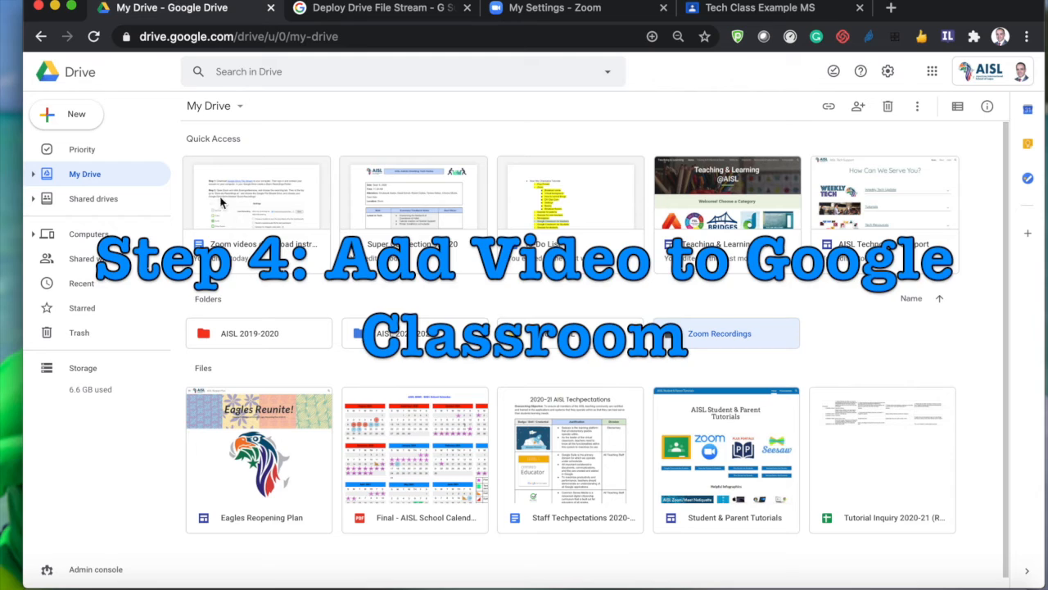
pyautogui.click(441, 308)
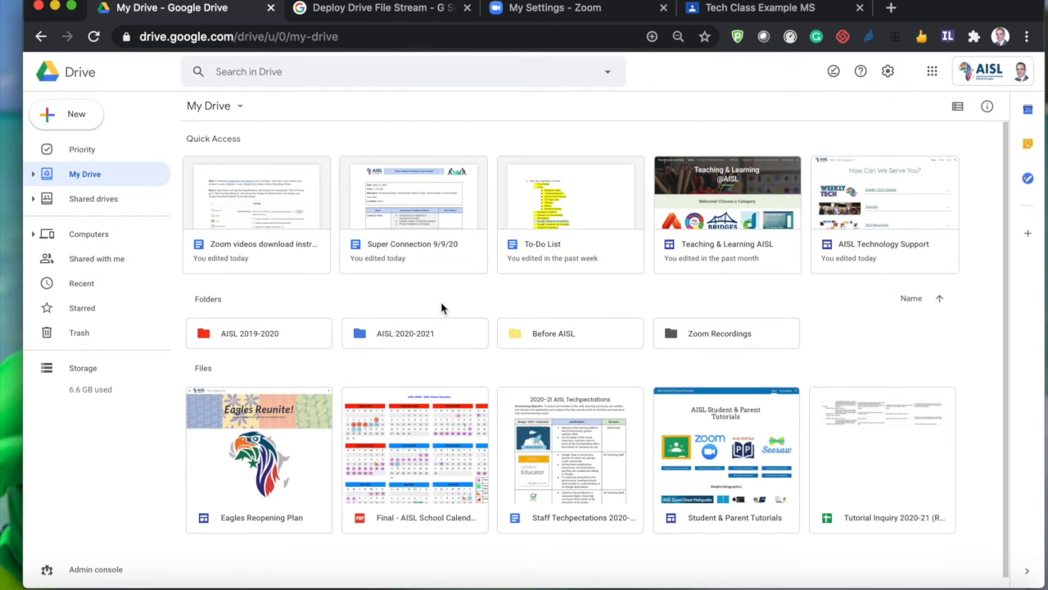
pyautogui.doubleClick(684, 335)
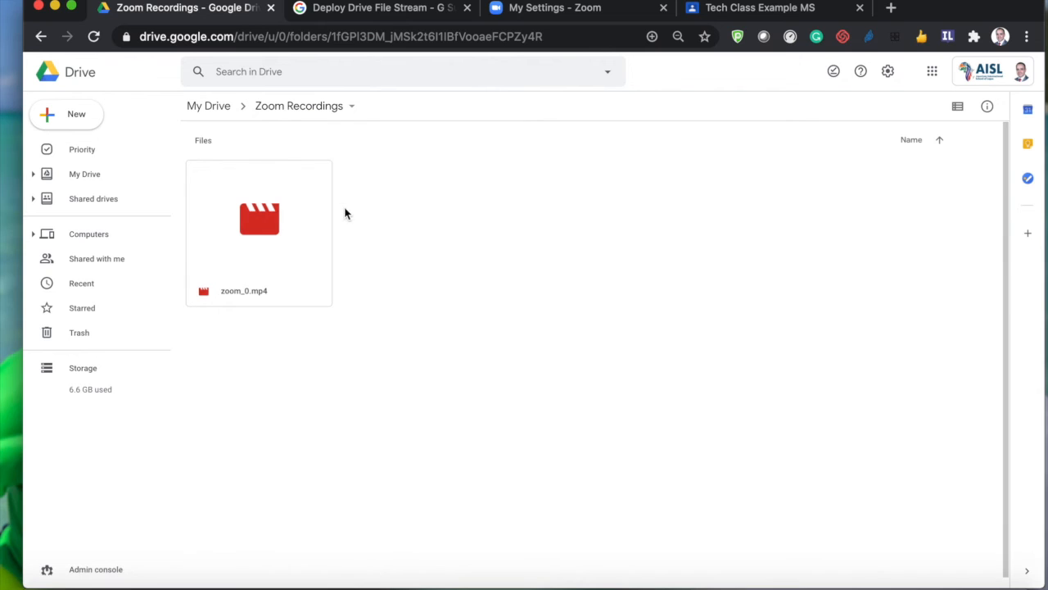
pyautogui.doubleClick(268, 220)
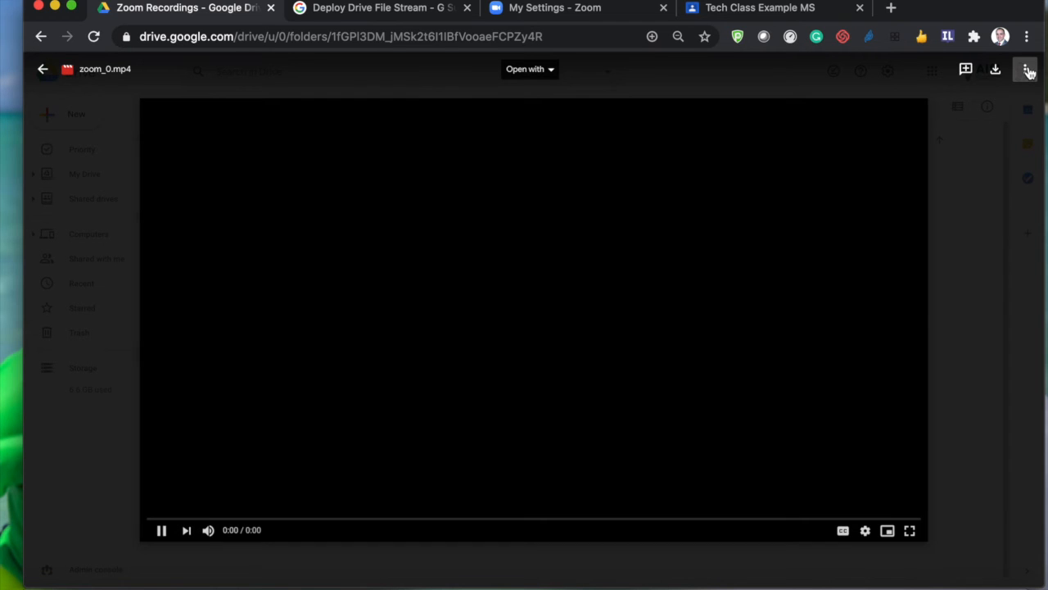
# - Copy the sharing link of the zoom_0.mp4 recording and close the Google Drive page
pyautogui.click(1029, 72)
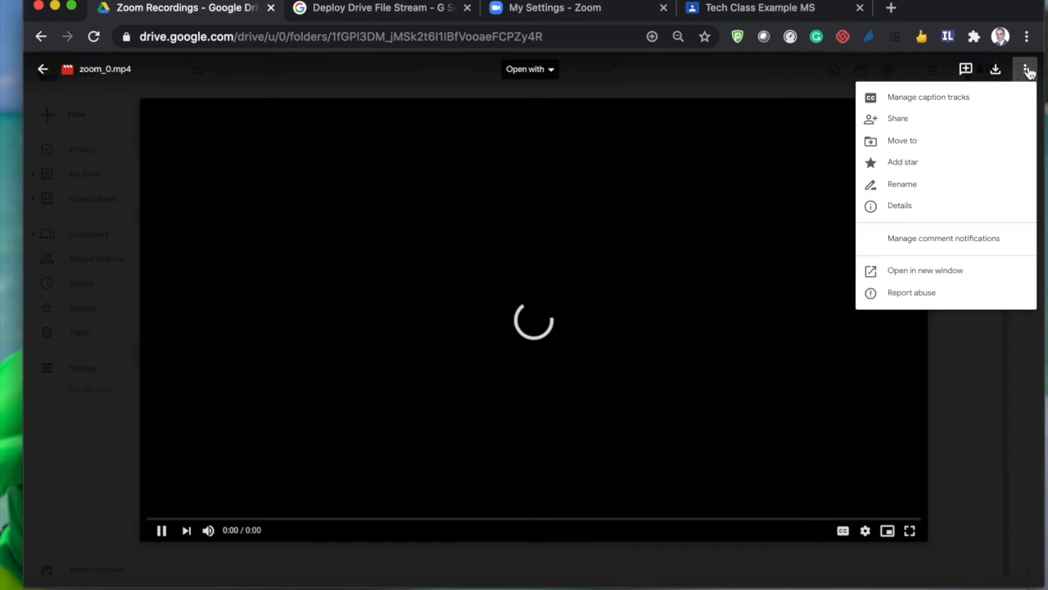
pyautogui.click(928, 121)
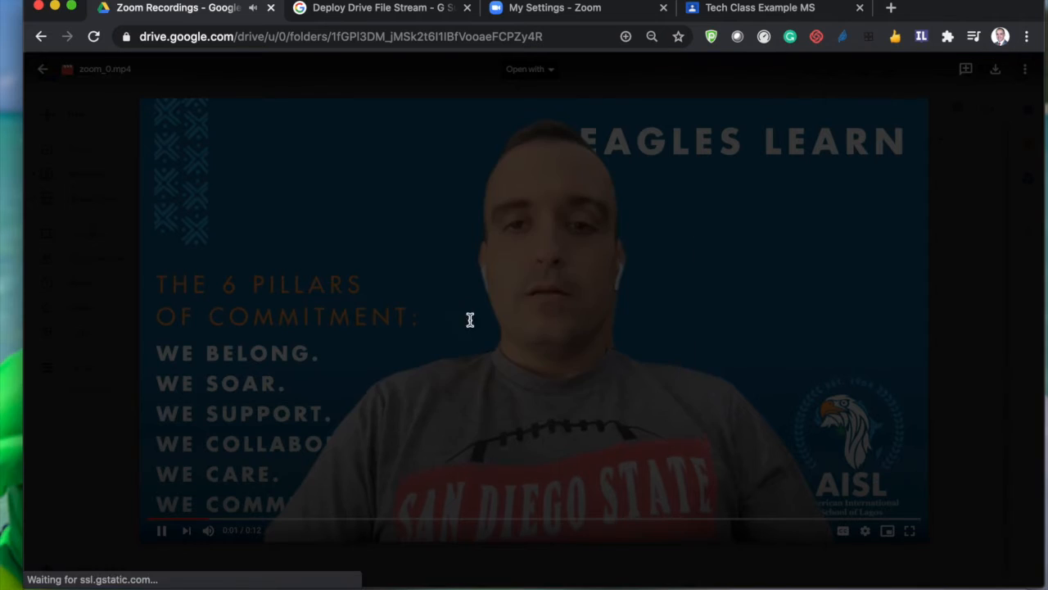
pyautogui.click(691, 412)
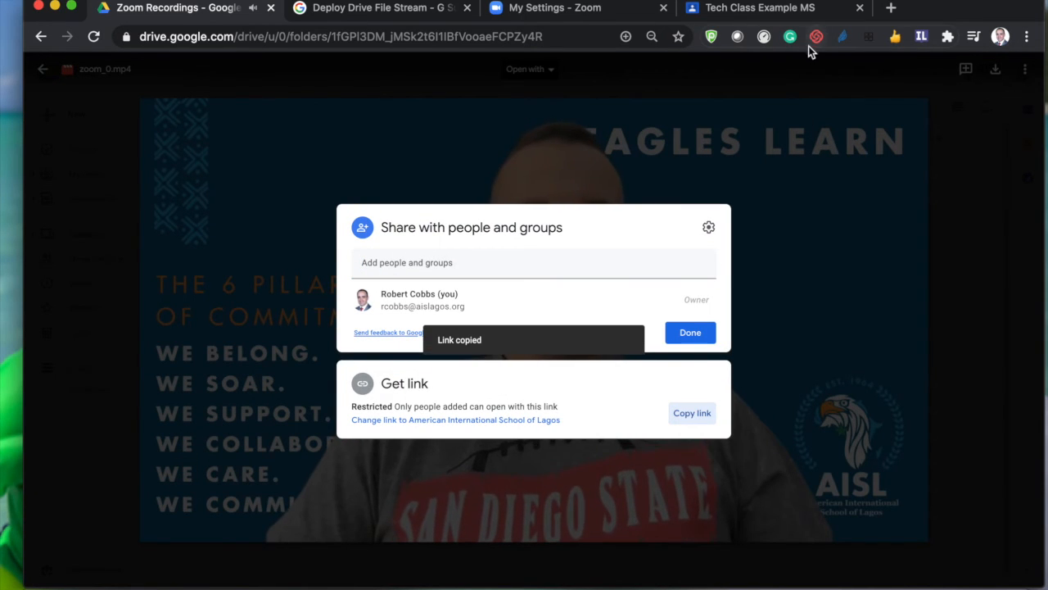
pyautogui.click(271, 8)
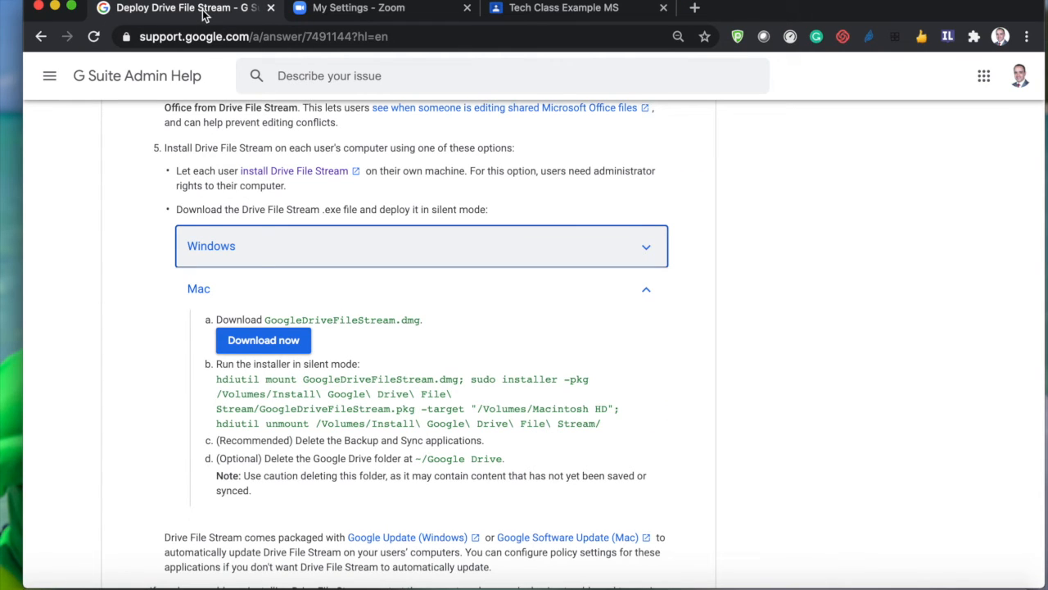
# - Switch to Google Classroom and create a classwork material titled "Zoom Recording Example" in Tech Class Example
pyautogui.click(512, 8)
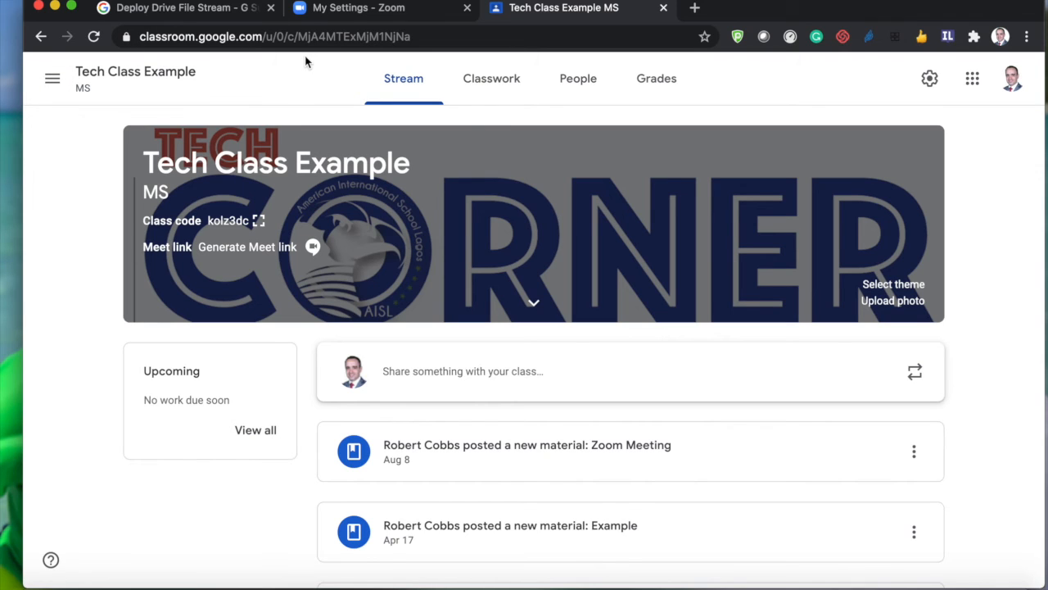
pyautogui.click(507, 83)
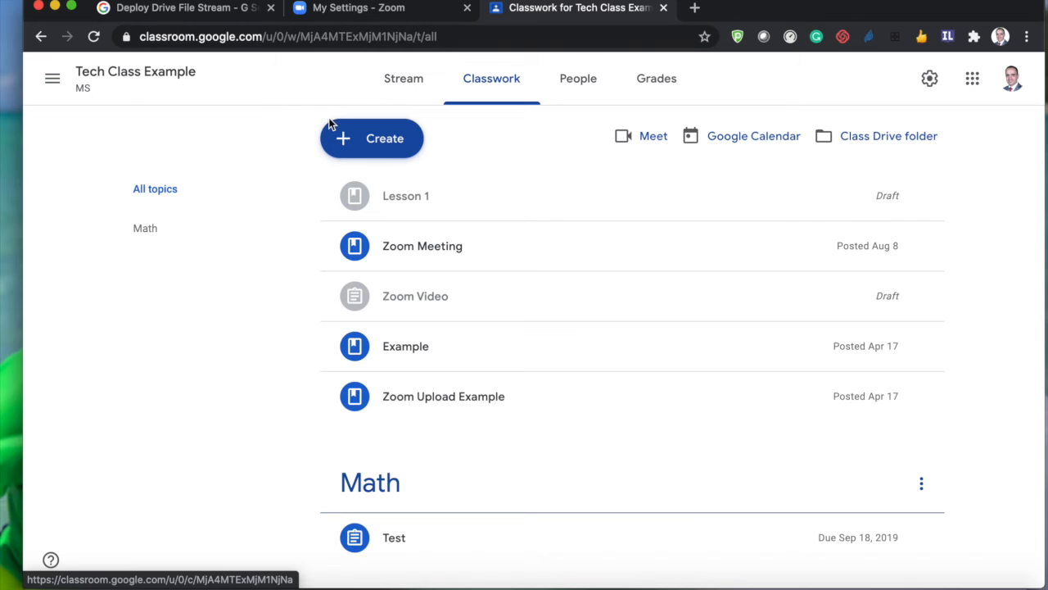
pyautogui.click(367, 138)
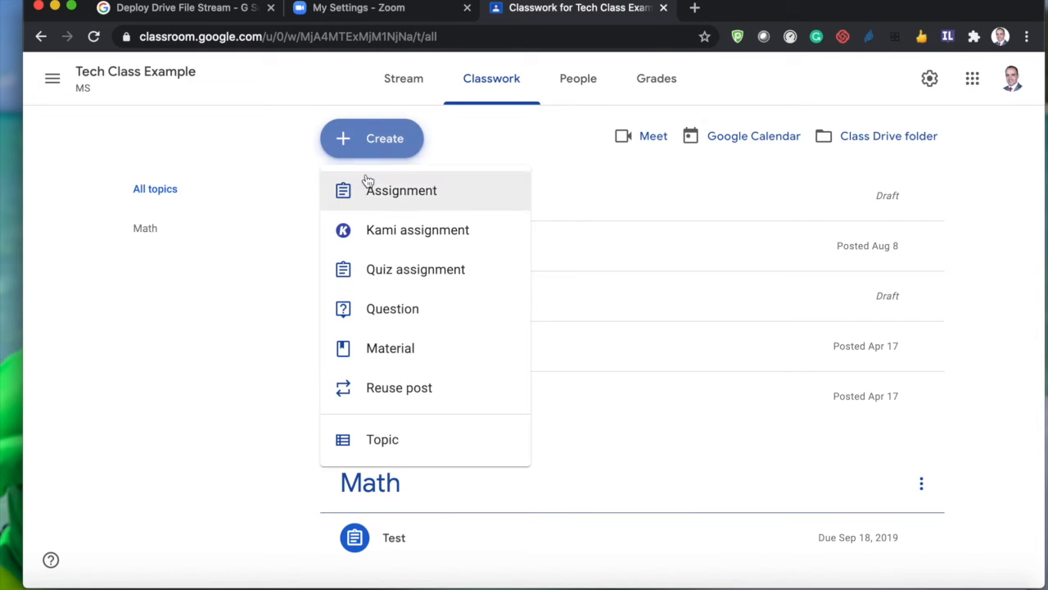
pyautogui.click(368, 347)
pyautogui.write('Zoom recording')
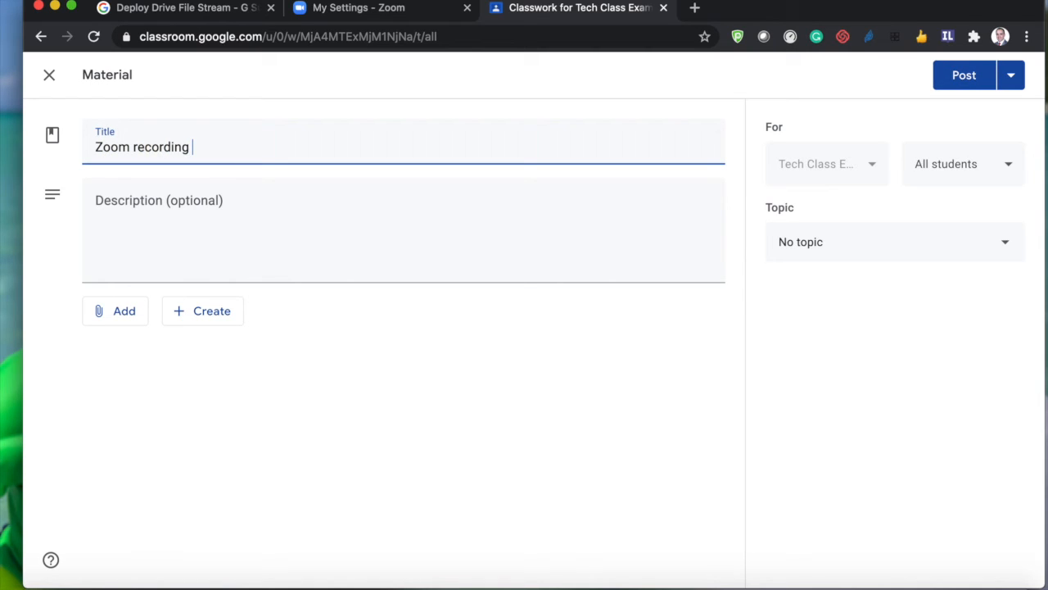
pyautogui.write(' Example')
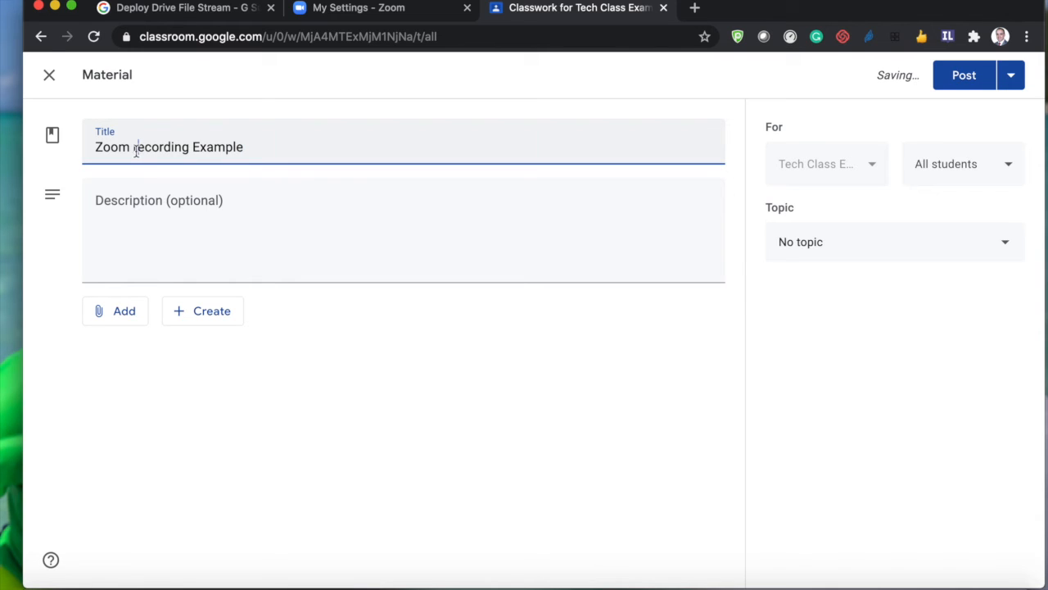
pyautogui.write('R')
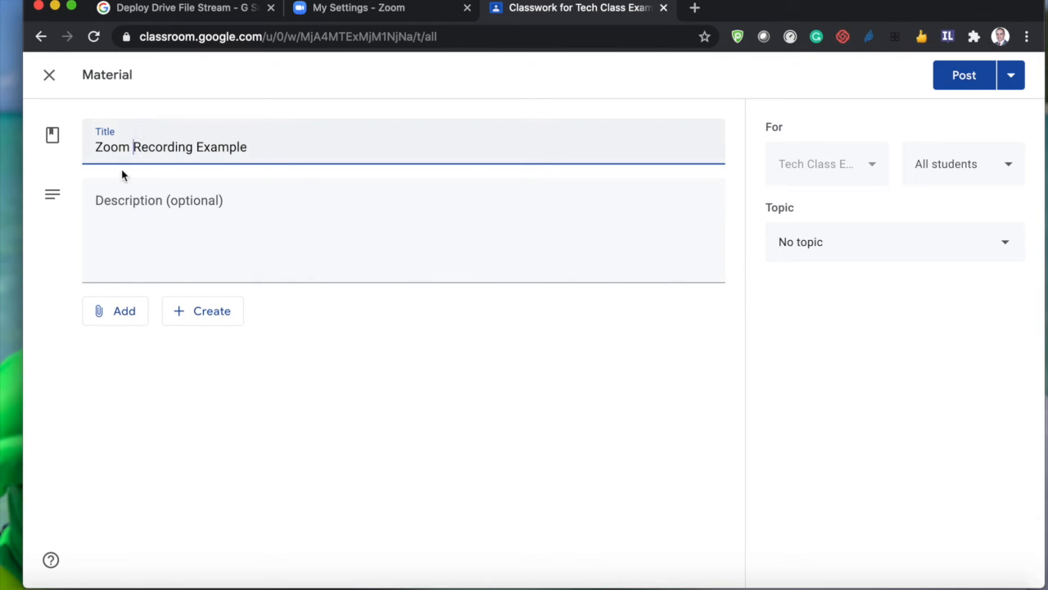
pyautogui.click(117, 223)
# - Attach the recording to the material by adding the copied Drive link
pyautogui.click(114, 311)
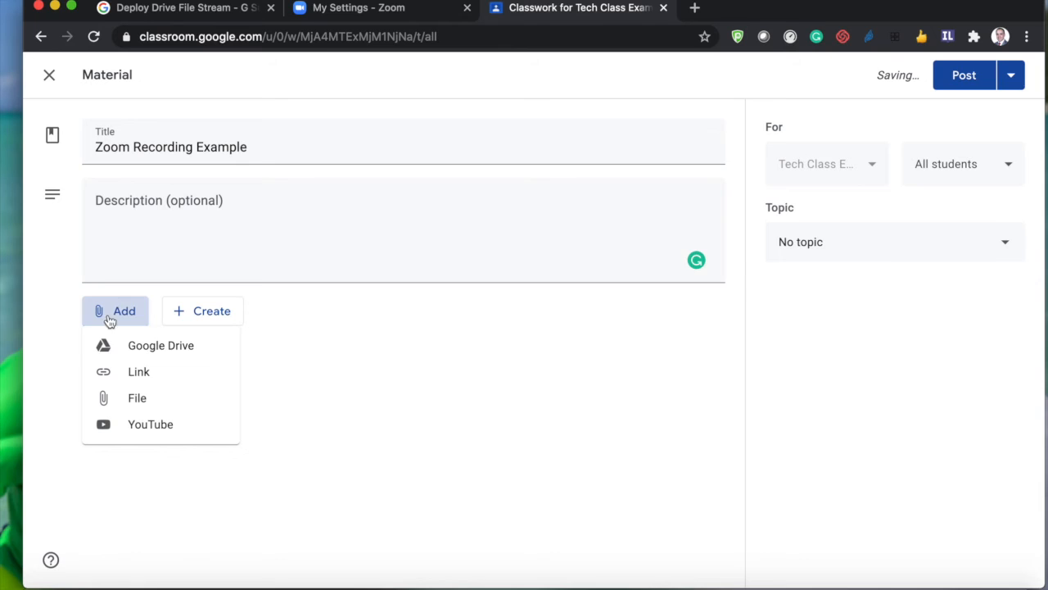
pyautogui.click(114, 372)
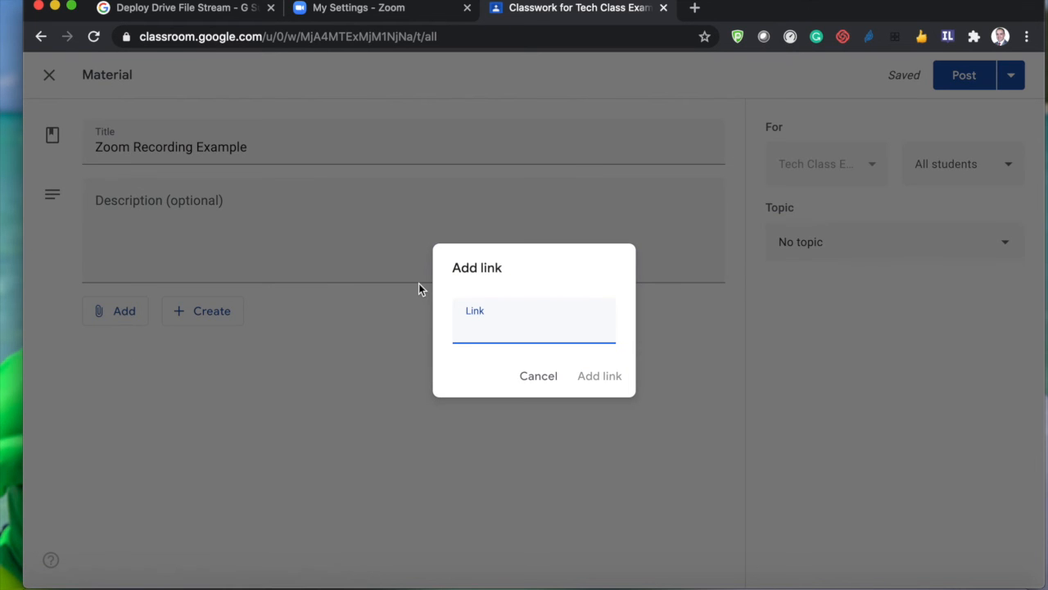
pyautogui.press('super+v')
pyautogui.click(614, 382)
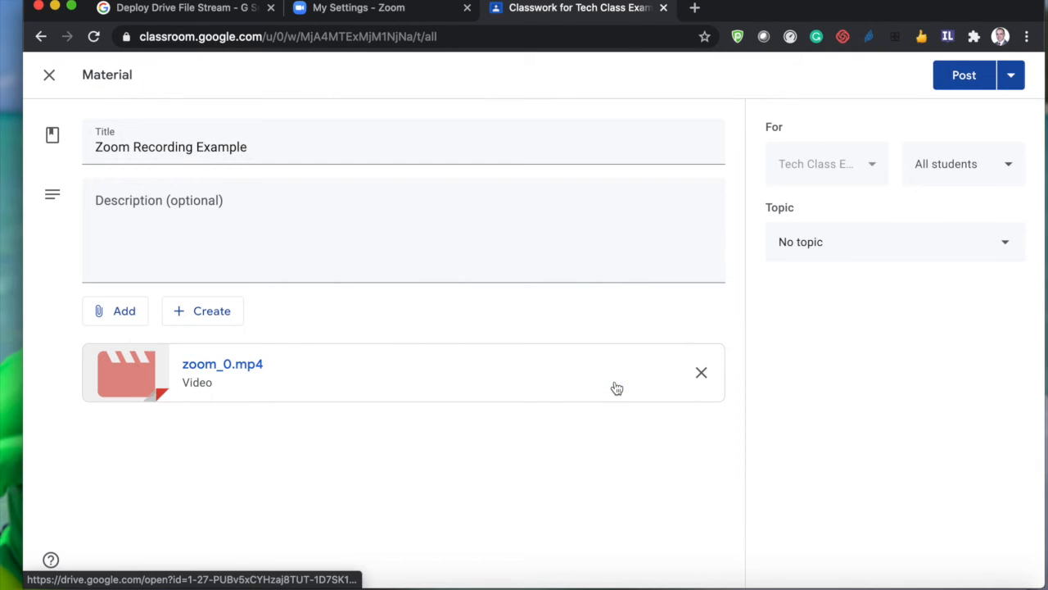
# - Try to attach zoom_0.mp4 to the material from the recent Google Drive files
pyautogui.click(128, 318)
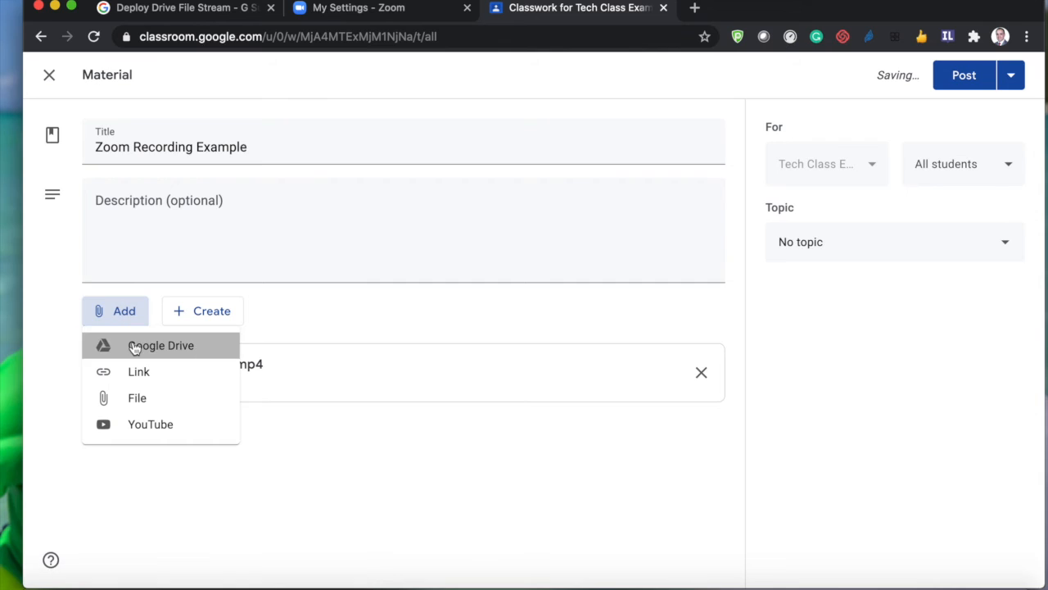
pyautogui.click(132, 344)
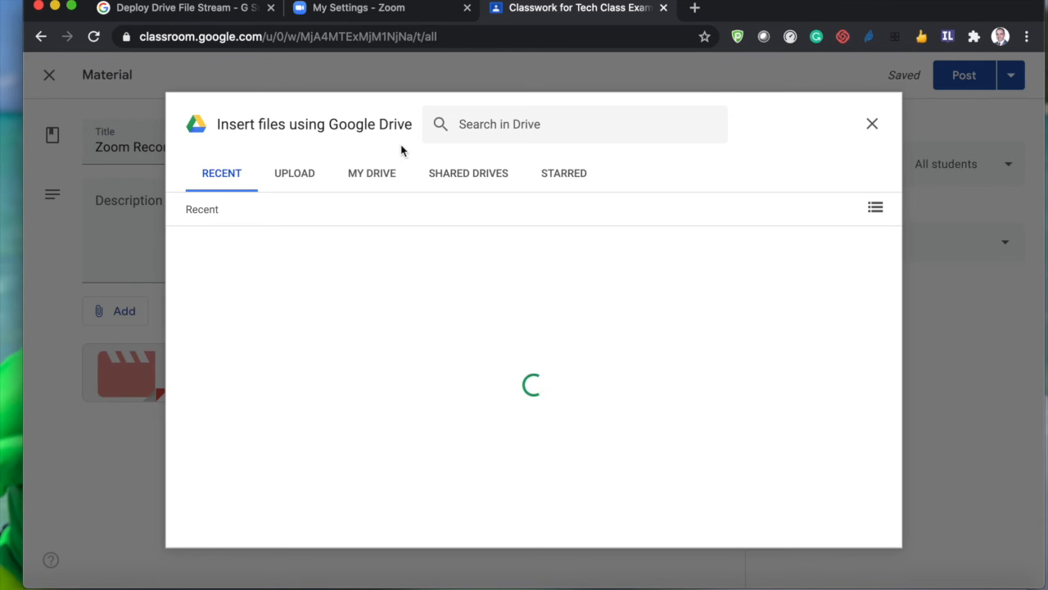
pyautogui.click(352, 170)
pyautogui.click(209, 172)
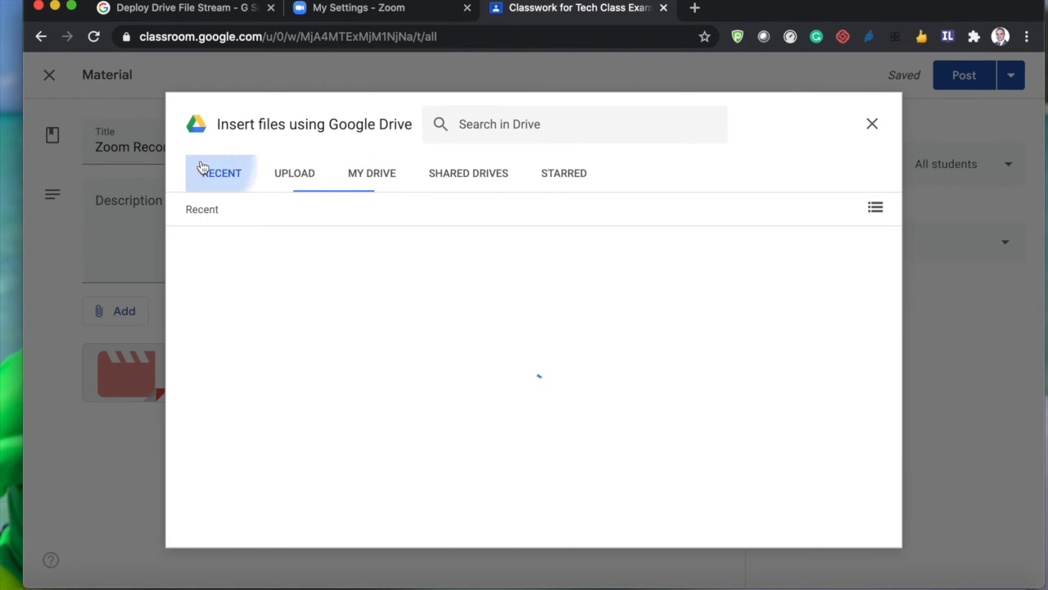
pyautogui.click(262, 323)
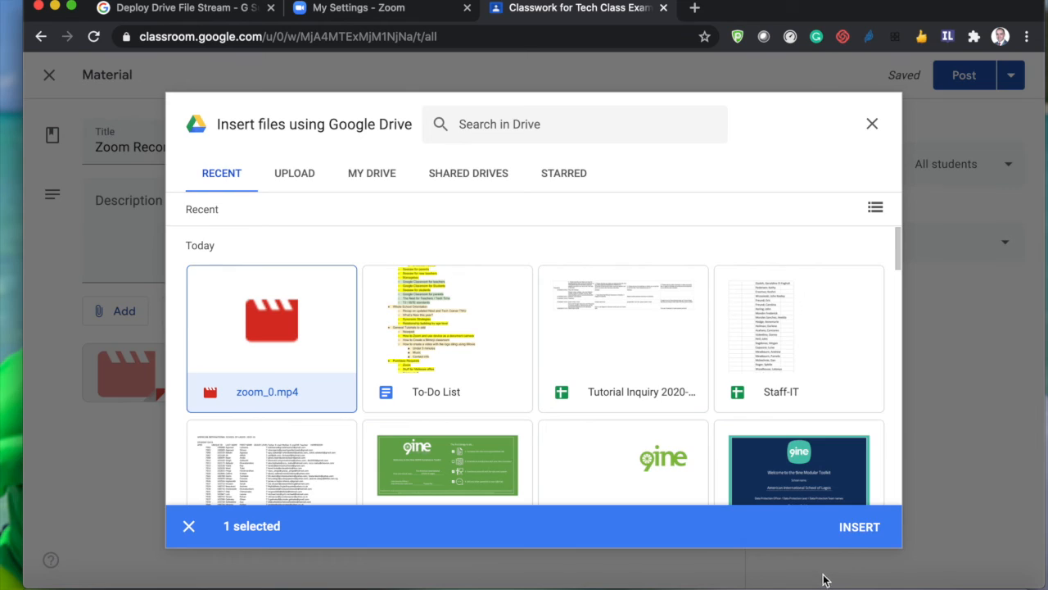
pyautogui.click(860, 525)
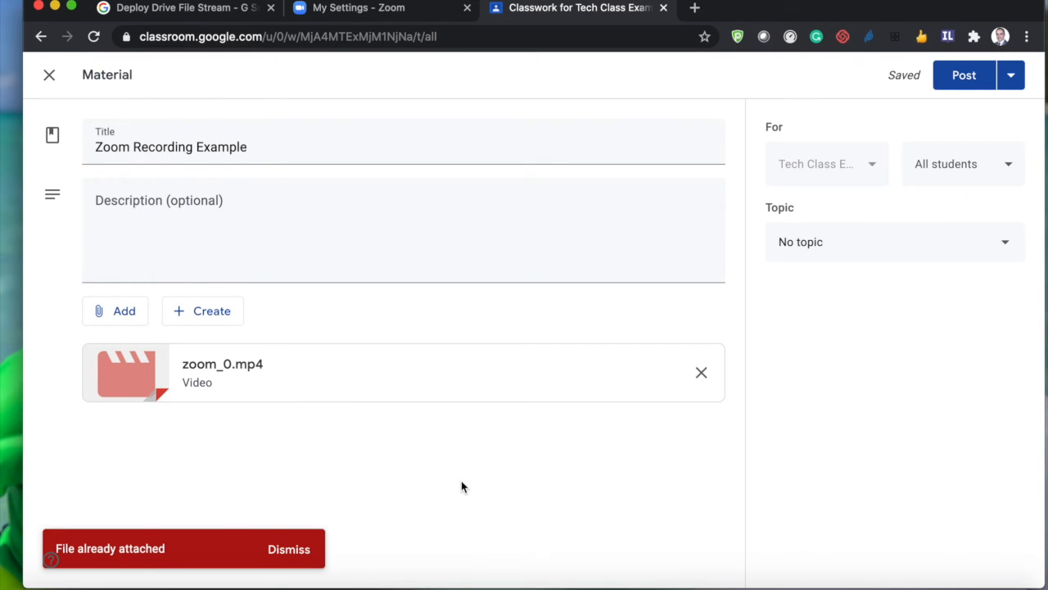
pyautogui.click(289, 549)
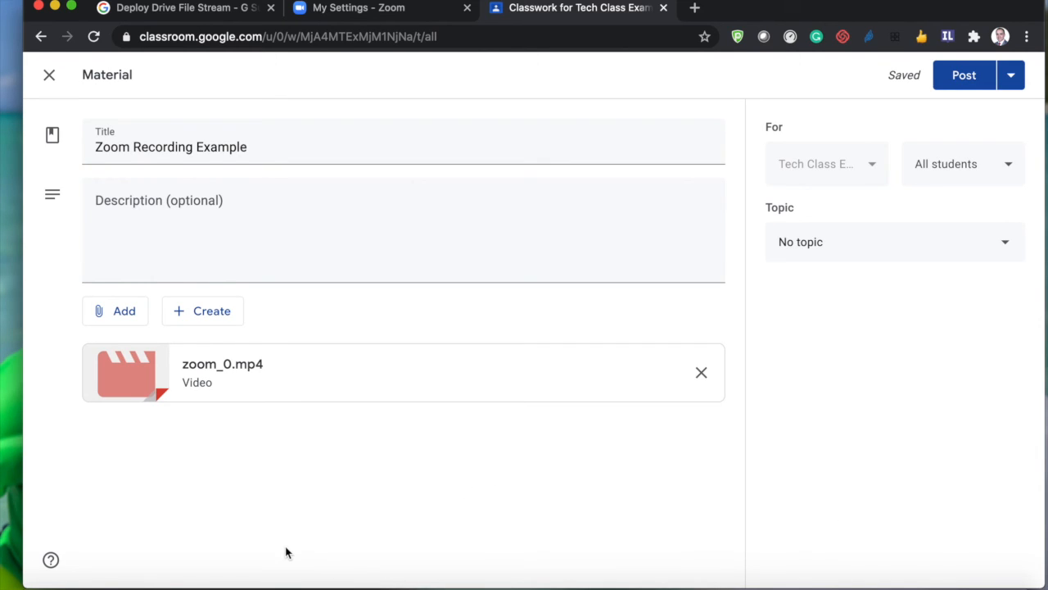
# - Post the Zoom Recording Example material to all students
pyautogui.click(985, 79)
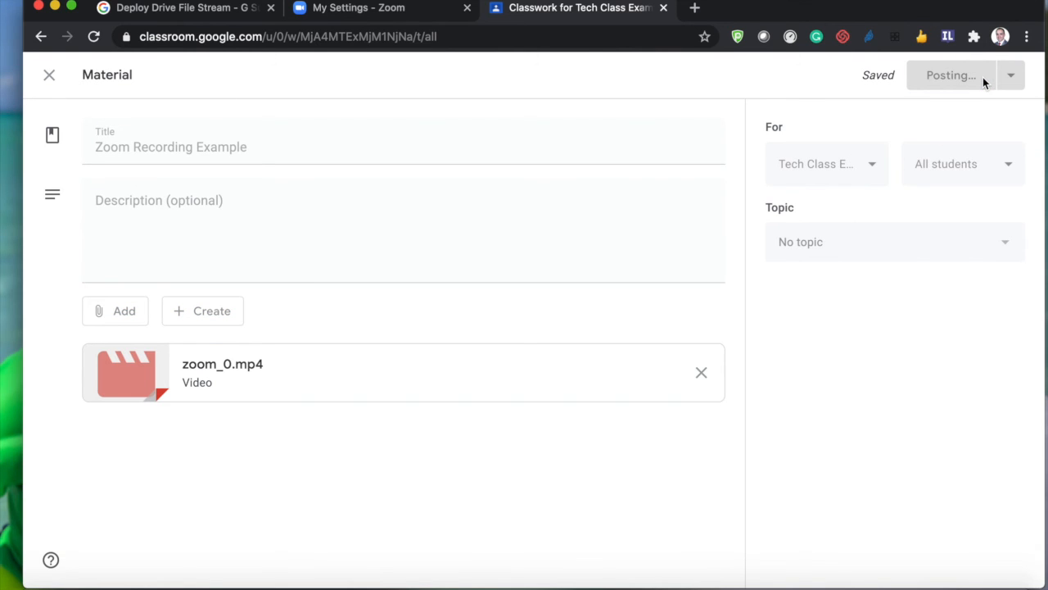